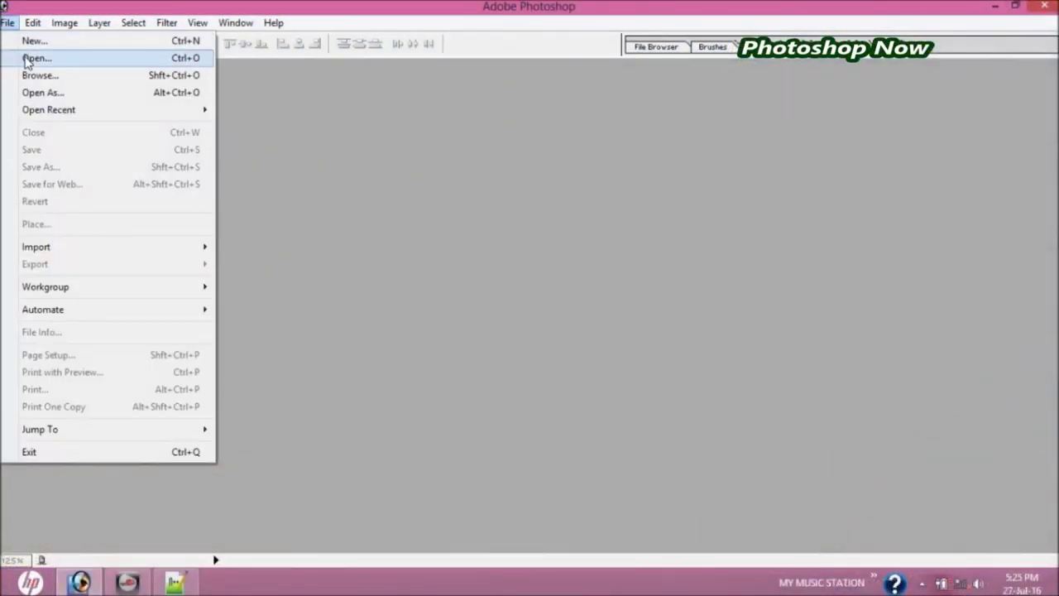
Open the photo IMG_20160419_121439.jpg of the man holding the child
left_click(27, 58)
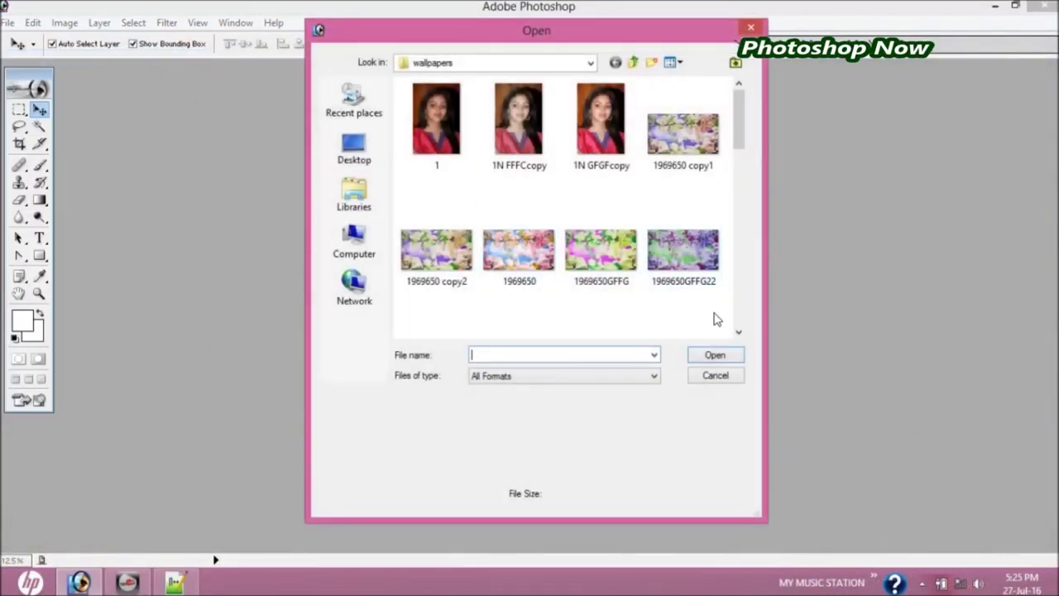
left_click(739, 332)
left_click(739, 331)
left_click(739, 332)
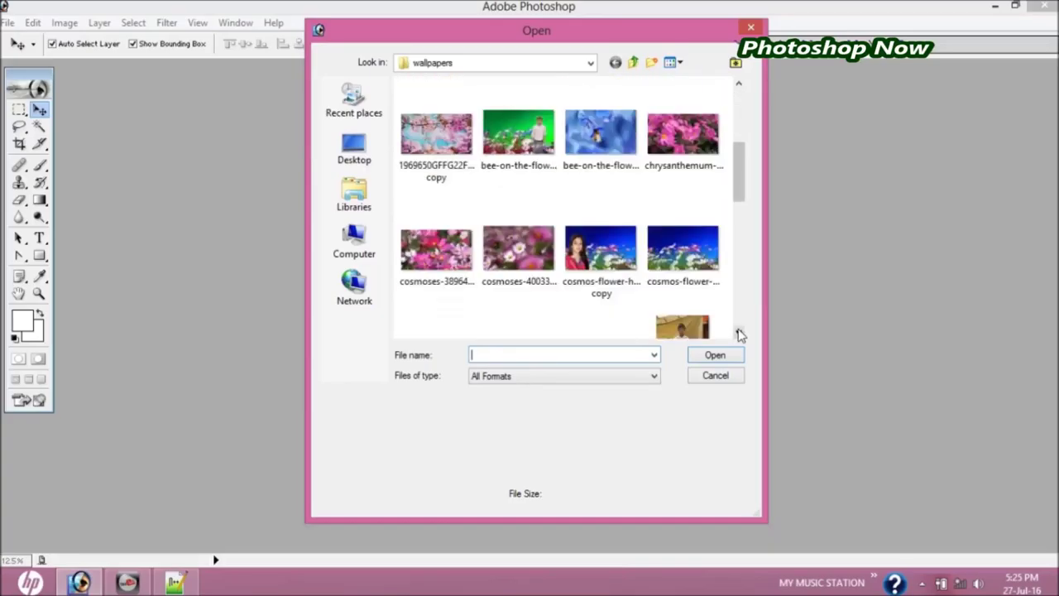
left_click(738, 332)
left_click(739, 332)
left_click(739, 331)
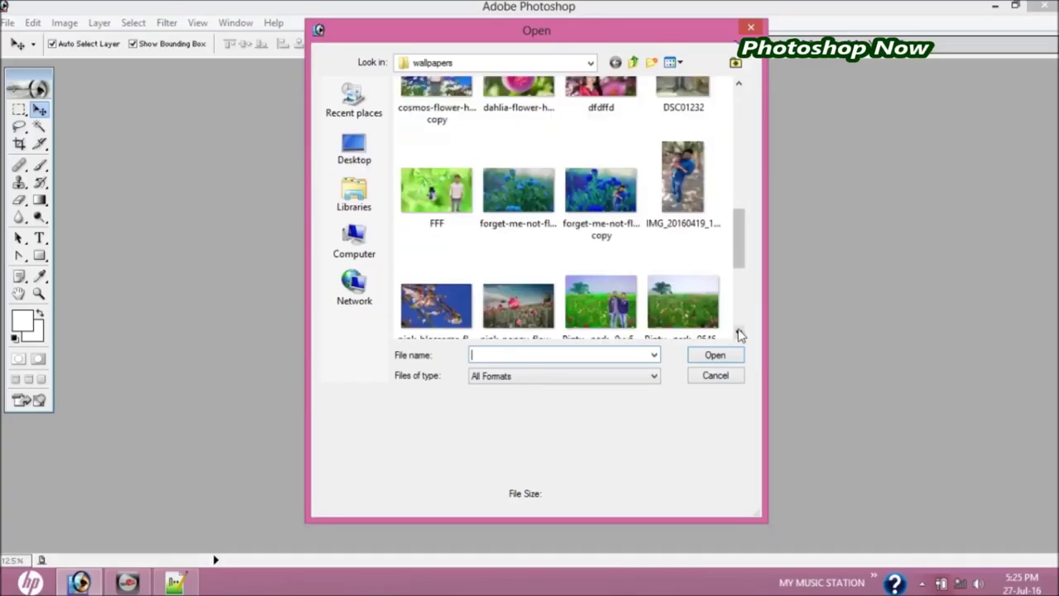
left_click(739, 331)
double_click(705, 136)
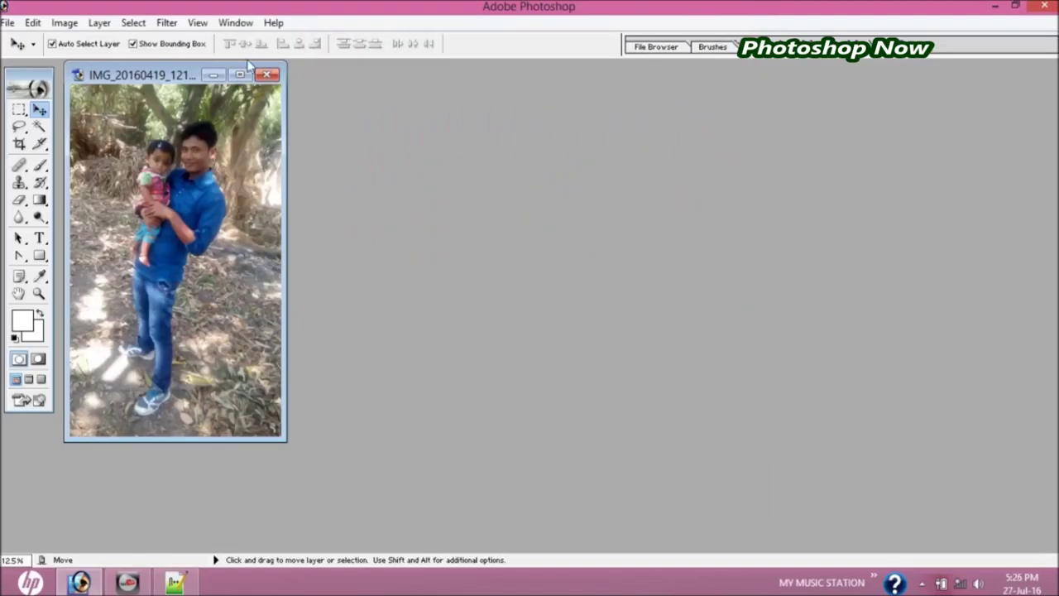
Maximize the photo window and zoom to 16.7% so the whole image fits
left_click(240, 74)
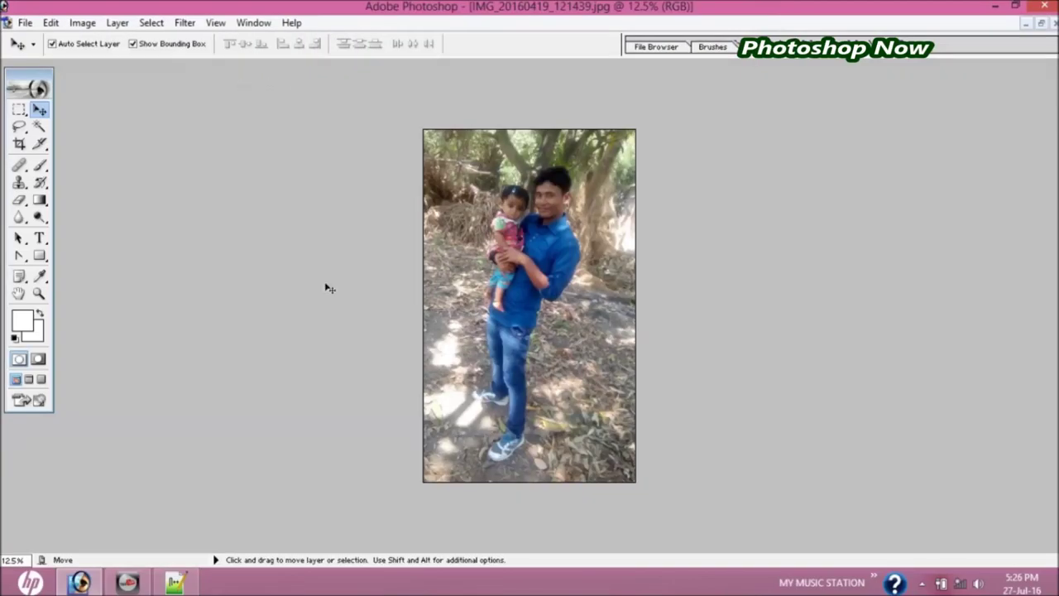
key("ctrl+plus")
key("ctrl+minus")
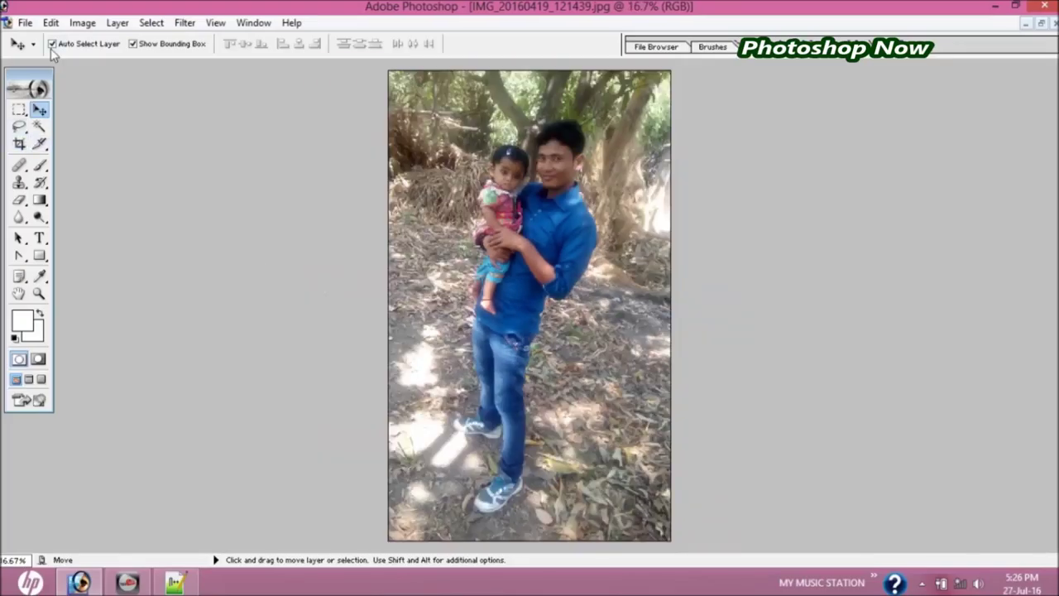
left_click(82, 22)
mouse_move(118, 63)
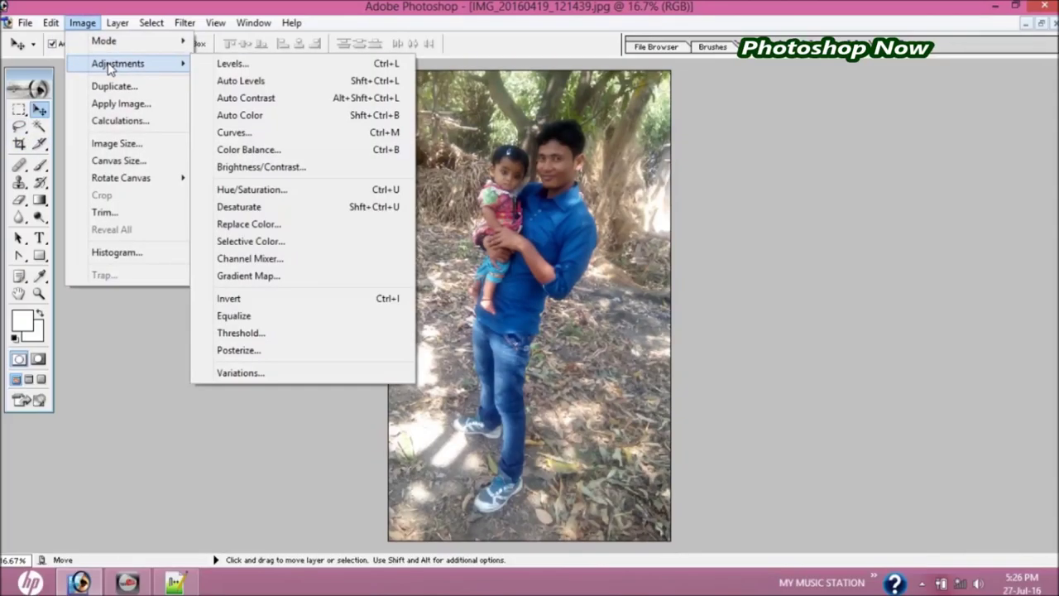
Brighten the photo by lifting the middle of the Curves tone curve
left_click(273, 133)
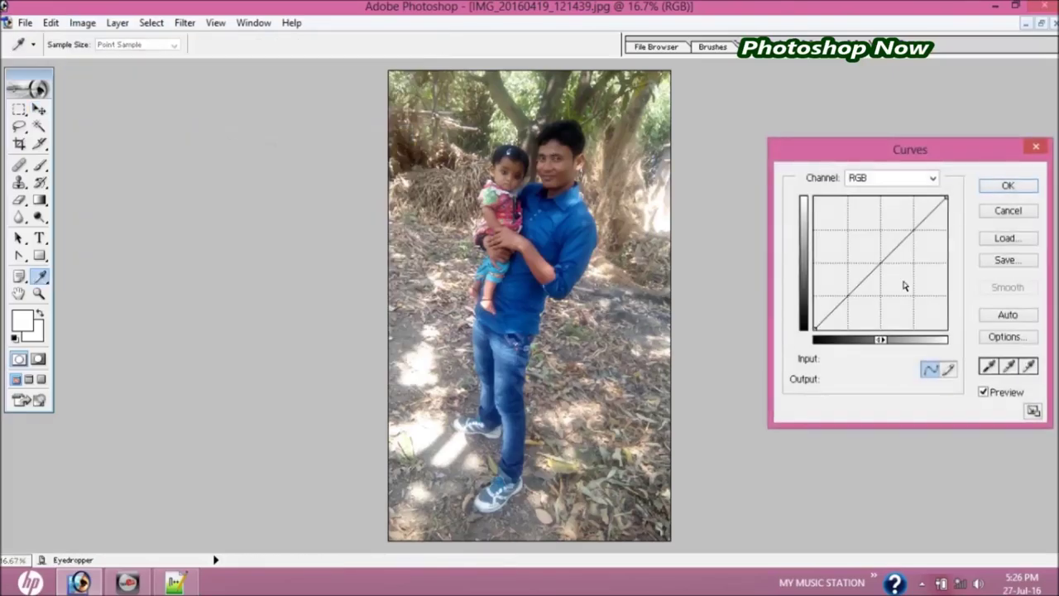
left_click_drag(883, 263, 874, 257)
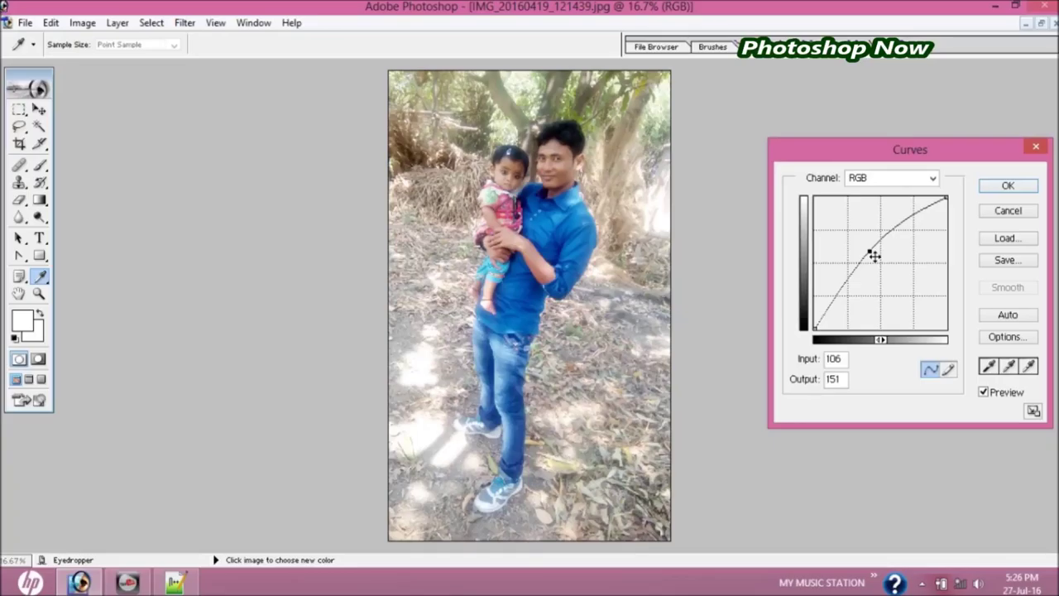
left_click(1022, 189)
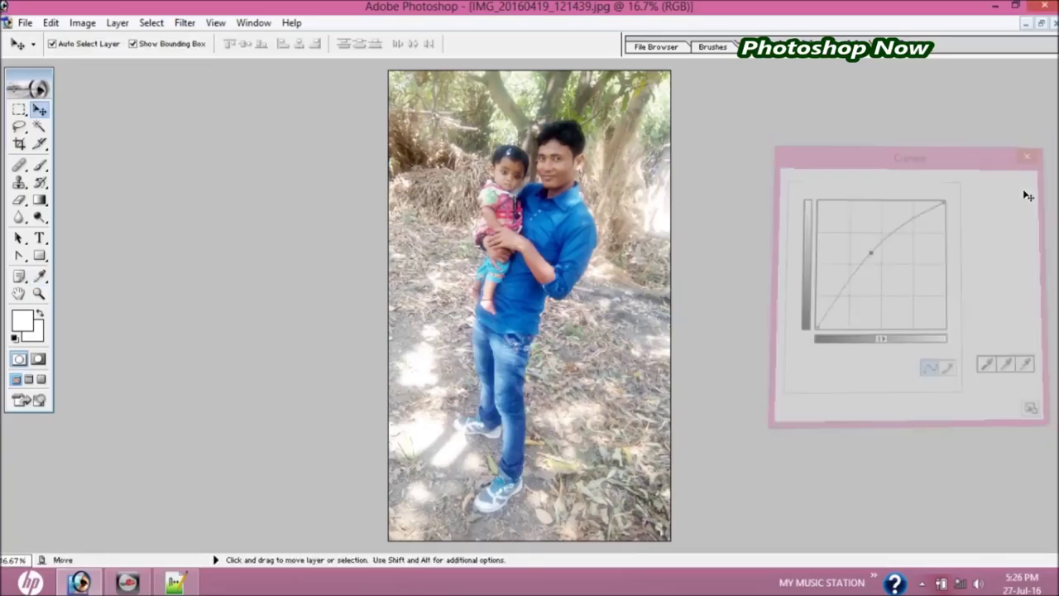
Apply Hue/Saturation with Hue +5 and slightly raised saturation
left_click(82, 22)
mouse_move(118, 64)
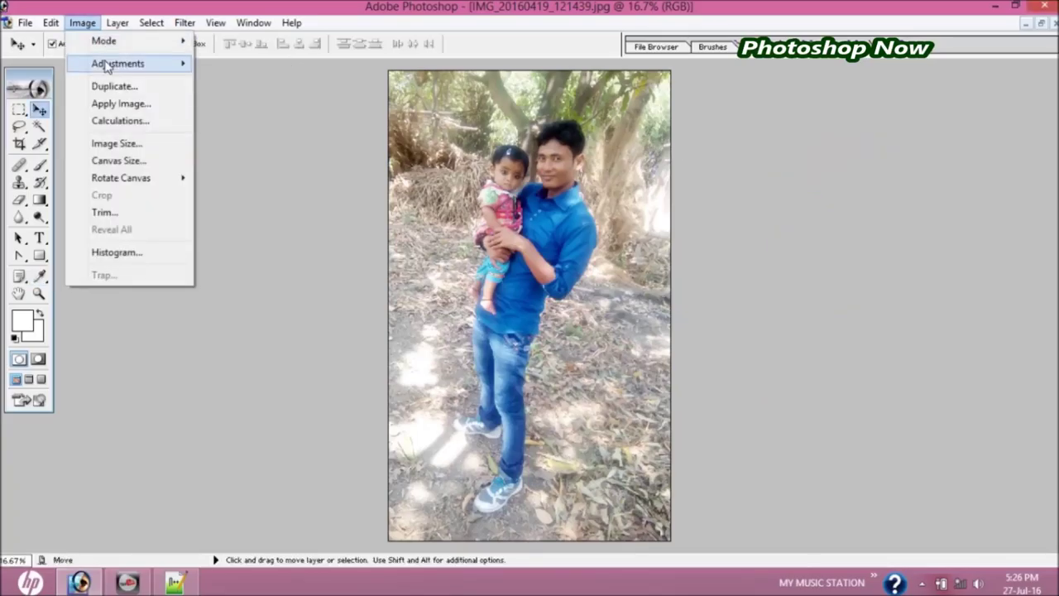
left_click(300, 190)
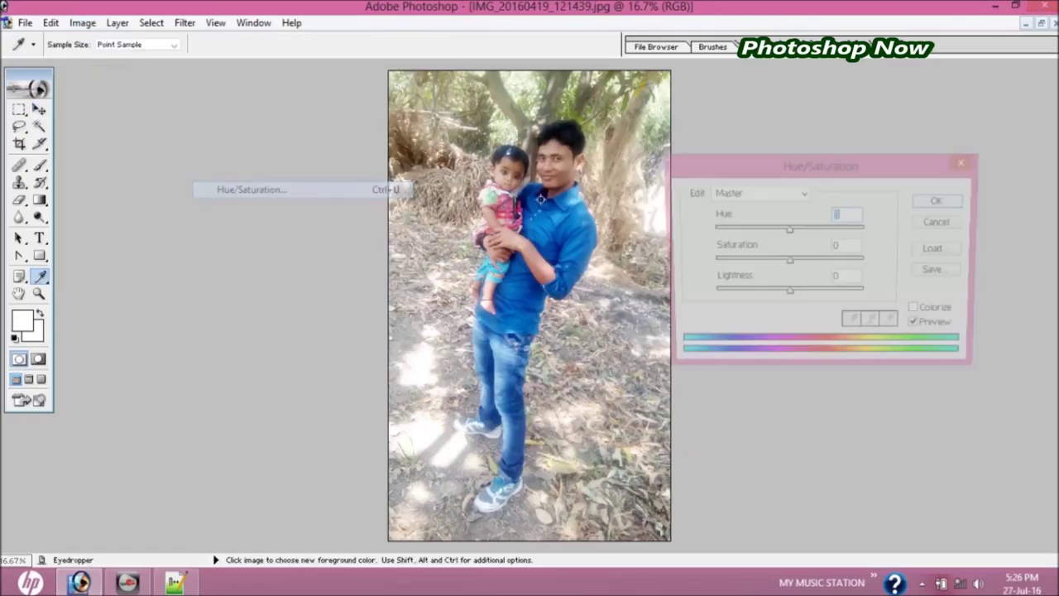
left_click_drag(788, 229, 793, 235)
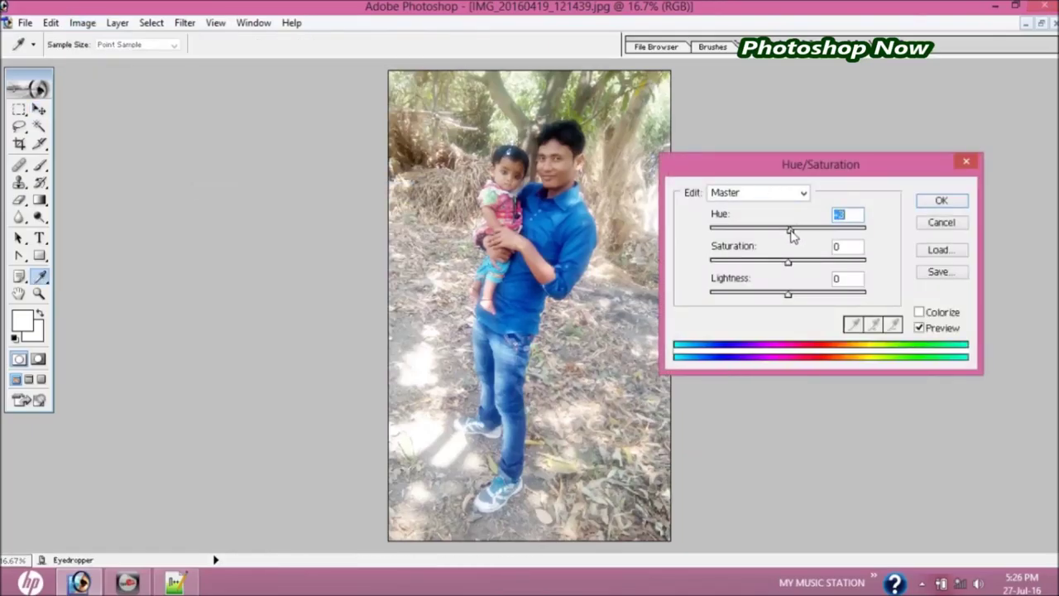
left_click_drag(786, 263, 794, 267)
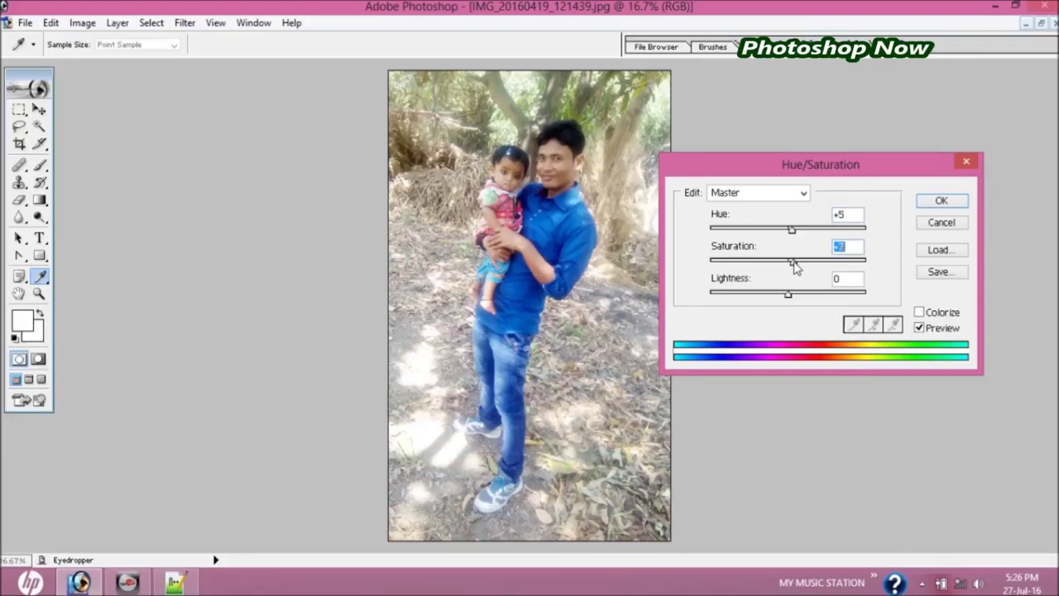
left_click(944, 202)
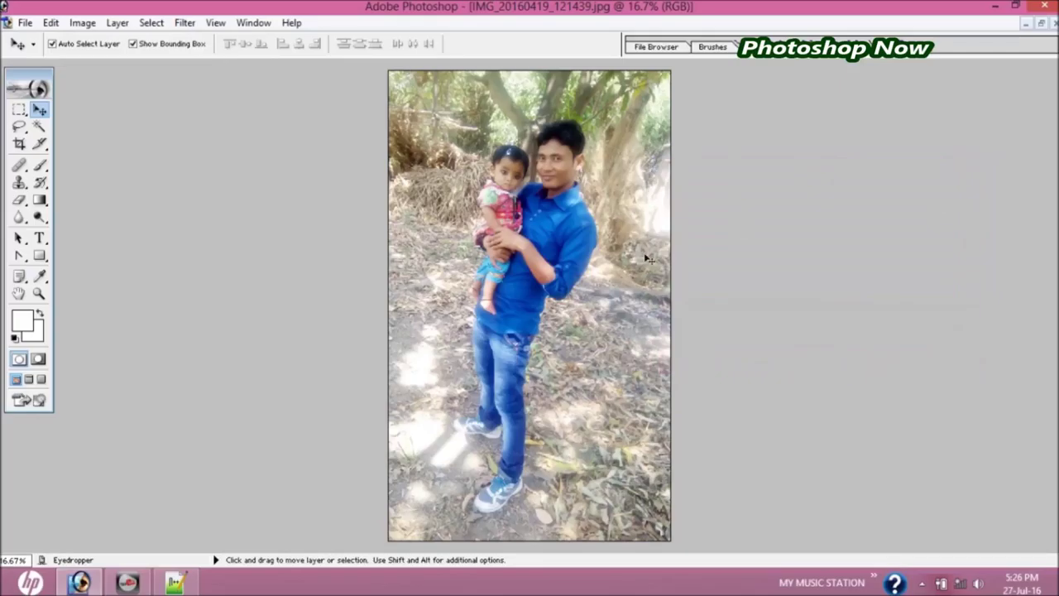
left_click(19, 129)
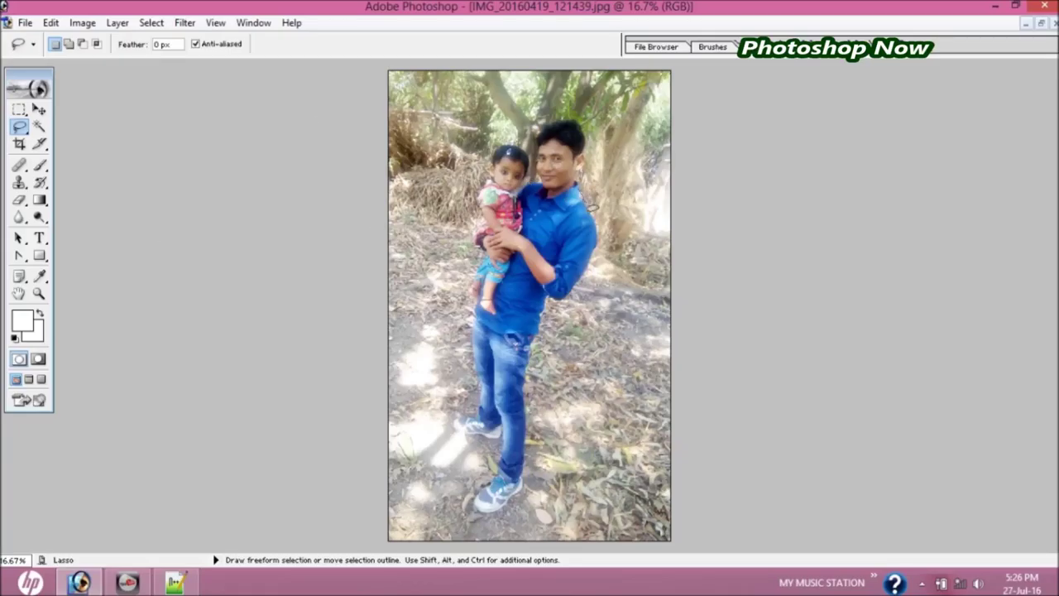
Lasso around the man's arm, shoes, knee, shirt and the child, closing the outline
mouse_move(602, 230)
left_mouse_down()
mouse_move(582, 291)
mouse_move(549, 301)
mouse_move(529, 422)
left_mouse_up()
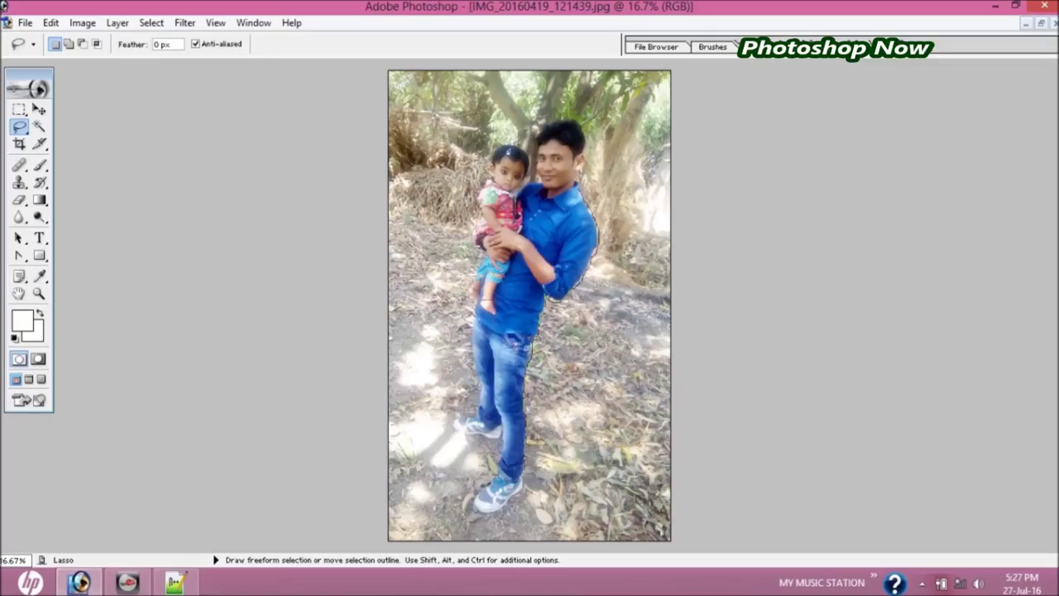
left_click_drag(523, 490, 523, 498)
mouse_move(483, 516)
left_mouse_down()
mouse_move(476, 495)
mouse_move(506, 468)
mouse_move(513, 440)
mouse_move(503, 425)
left_mouse_up()
mouse_move(490, 444)
left_mouse_down()
mouse_move(455, 425)
mouse_move(487, 416)
mouse_move(473, 324)
left_mouse_up()
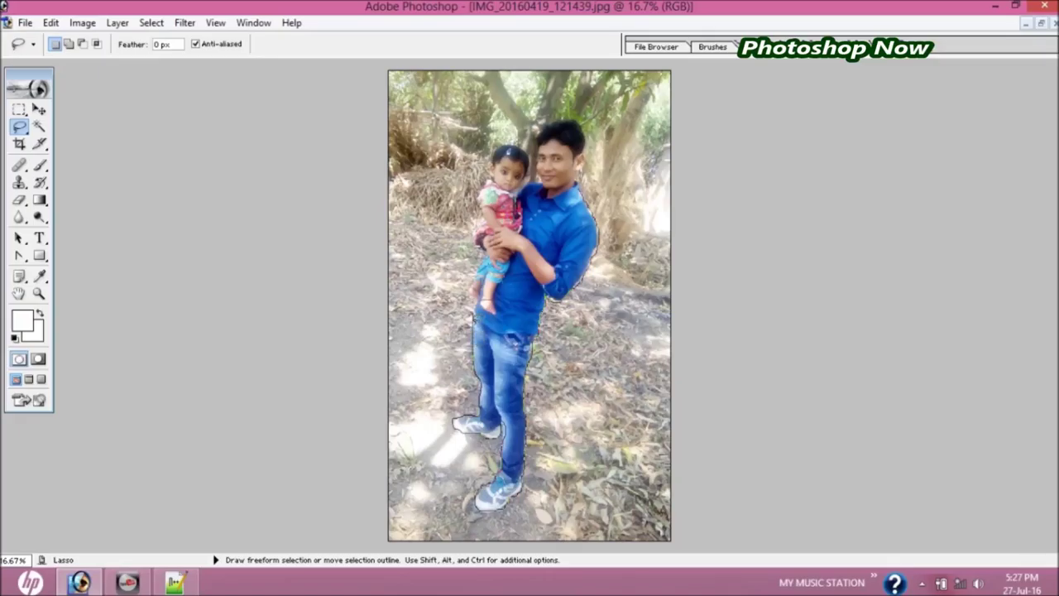
left_click_drag(475, 315, 482, 274)
mouse_move(487, 259)
left_mouse_down()
mouse_move(484, 205)
mouse_move(508, 149)
mouse_move(534, 165)
mouse_move(523, 194)
mouse_move(552, 189)
mouse_move(542, 140)
mouse_move(576, 125)
mouse_move(584, 181)
left_mouse_up()
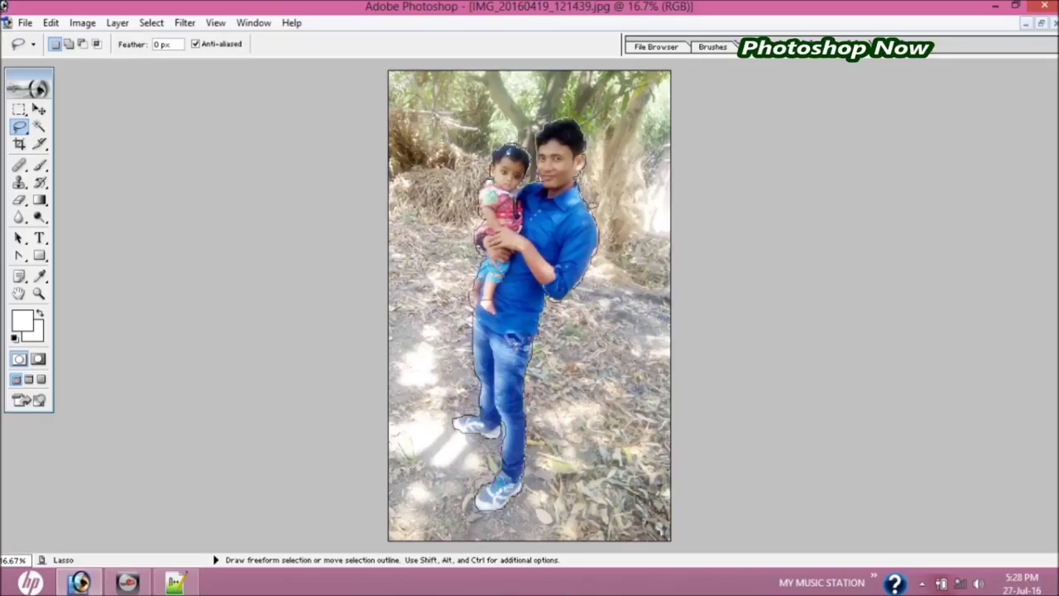
left_click_drag(593, 210, 595, 213)
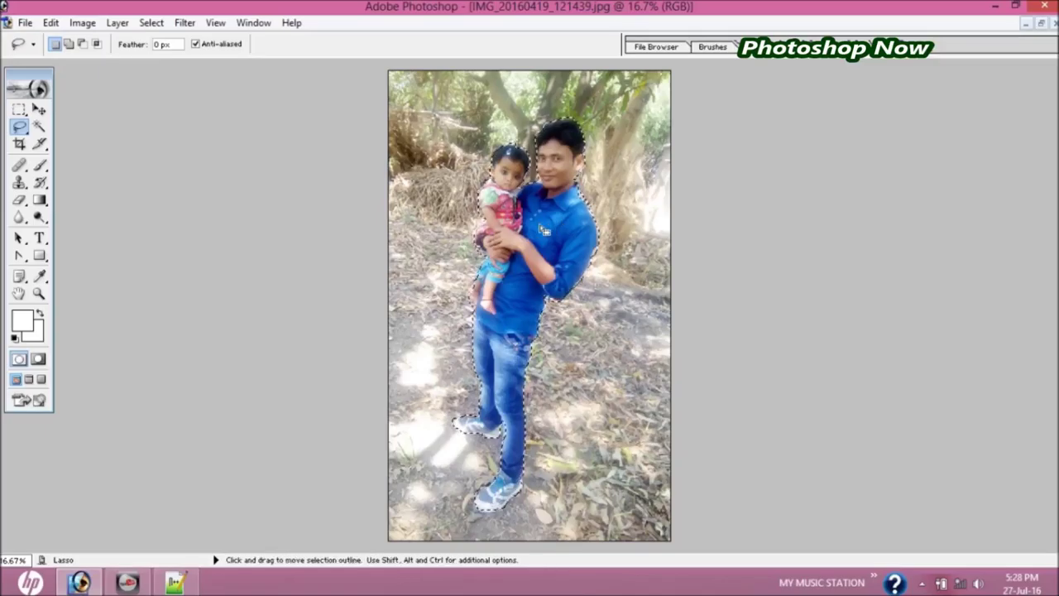
Apply a Feather radius to the man-and-child selection to soften its edges
right_click(542, 232)
left_click(592, 270)
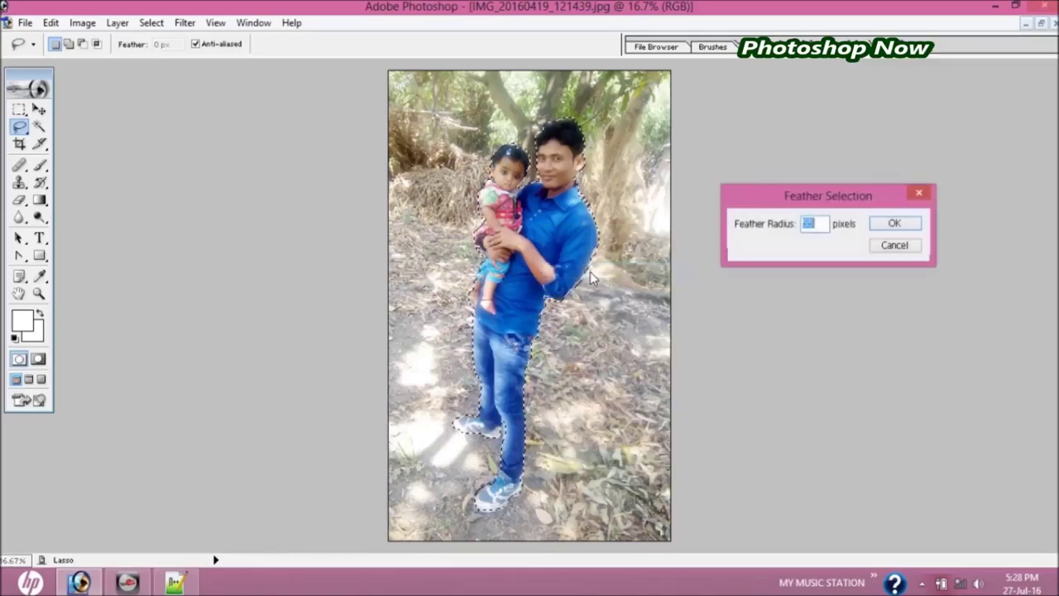
key("Return")
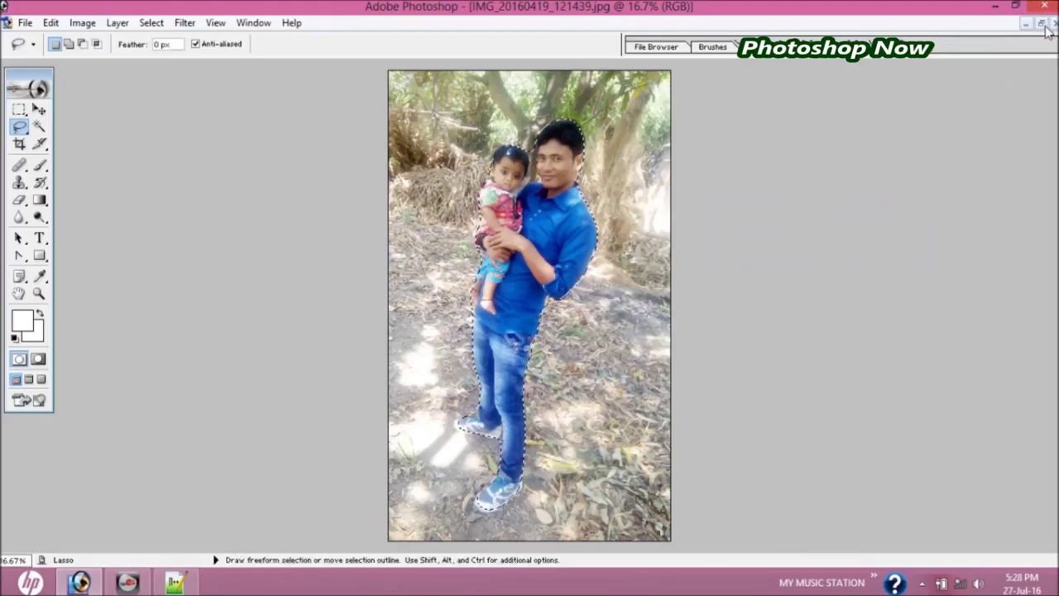
left_click(25, 23)
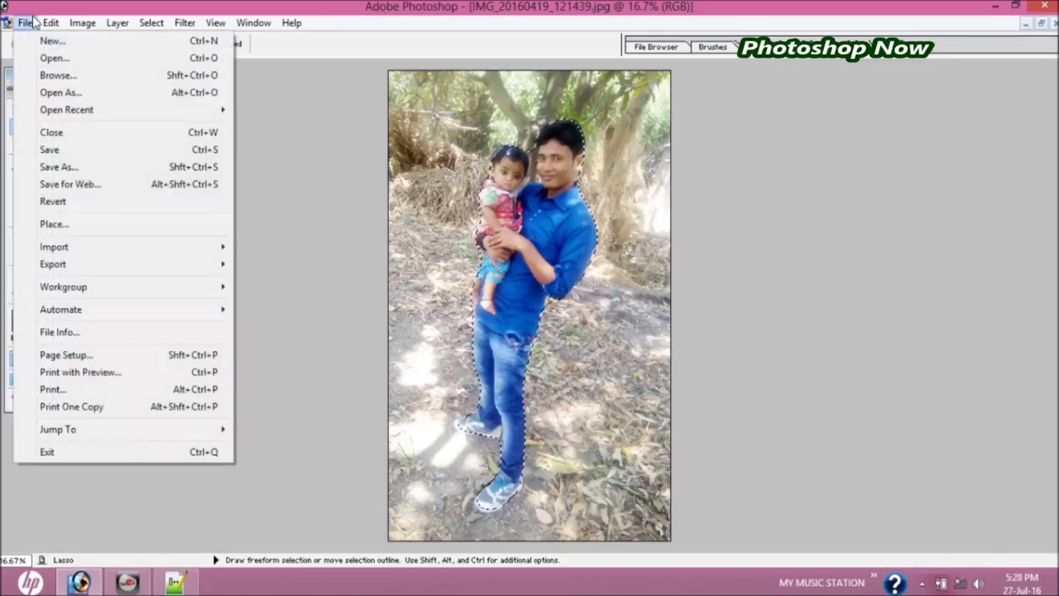
Open the chrysanthemum wallpaper image
left_click(37, 61)
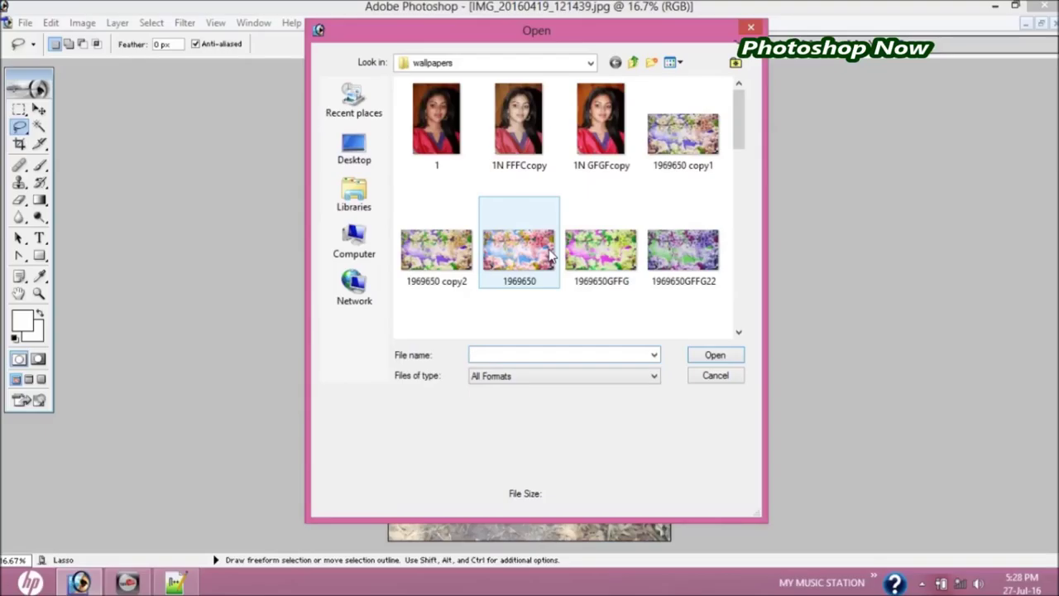
left_click(737, 332)
left_click(737, 332)
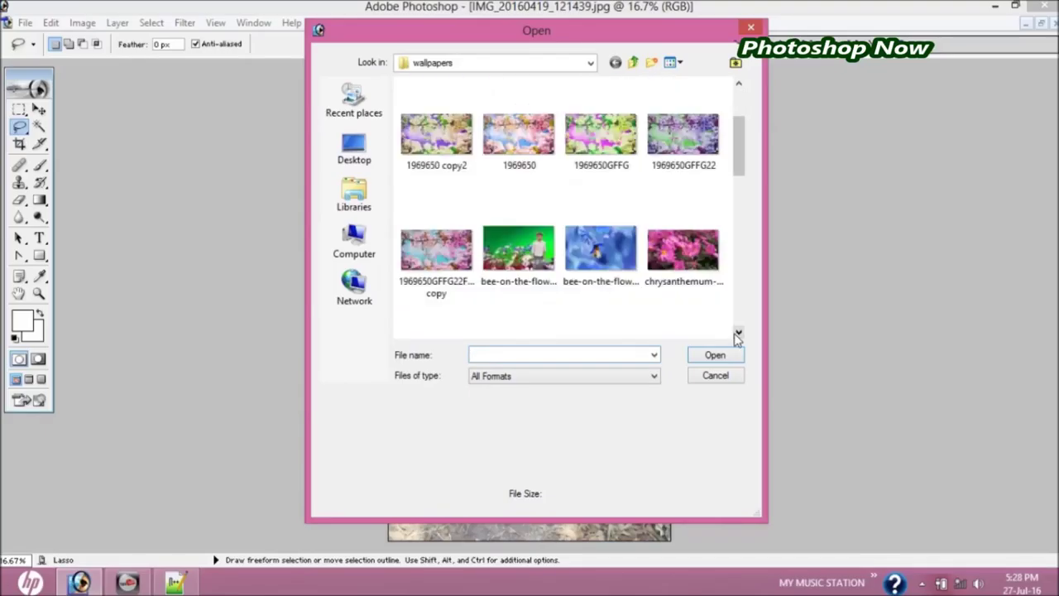
left_click(737, 333)
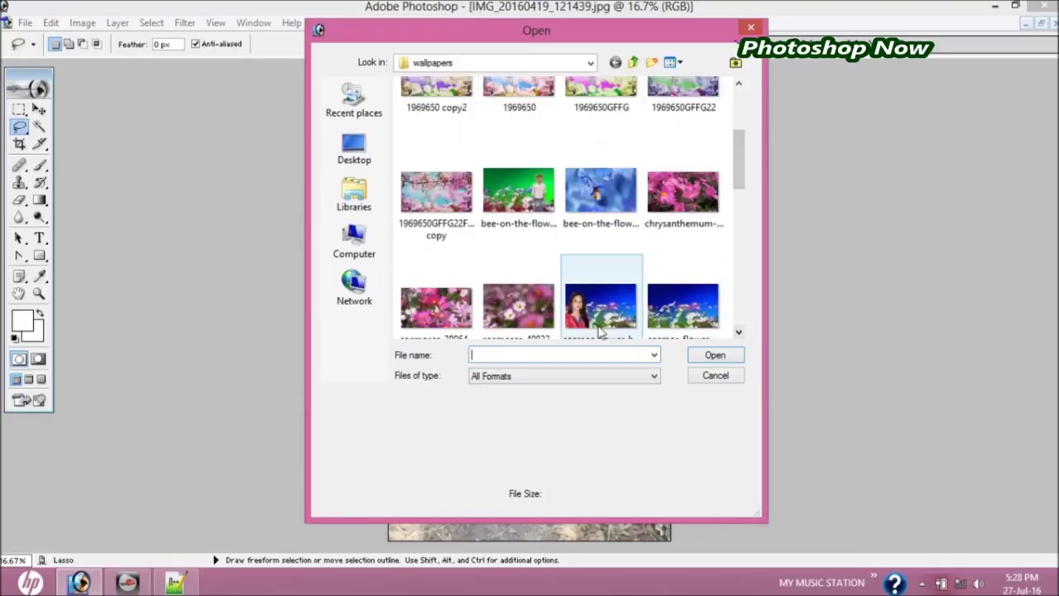
left_click(702, 228)
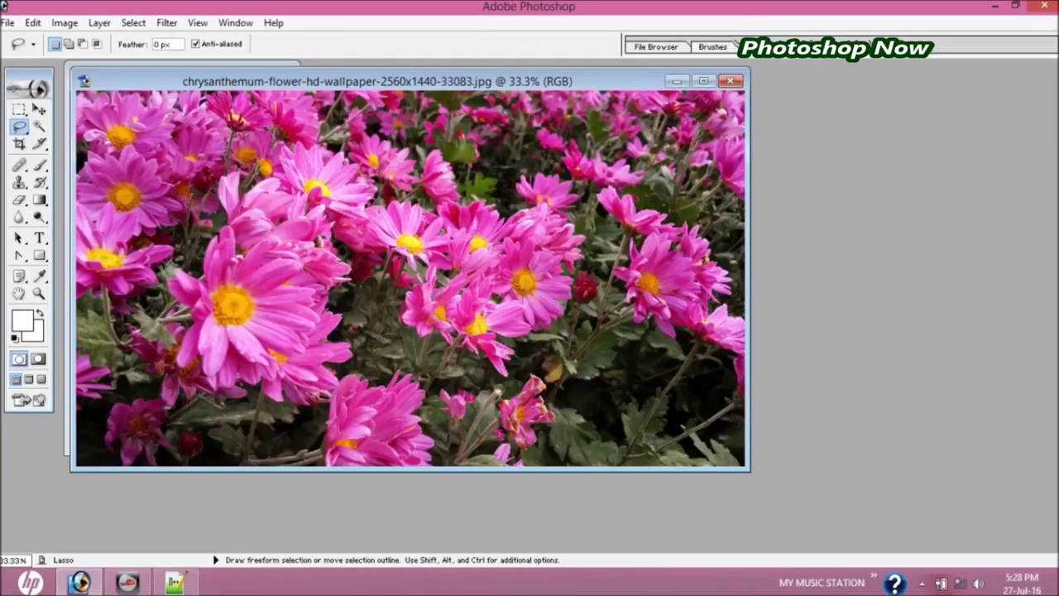
Move the selected man and child into the chrysanthemum image as Layer 1, maximized
mouse_move(356, 92)
left_mouse_down()
mouse_move(734, 96)
mouse_move(704, 91)
left_mouse_up()
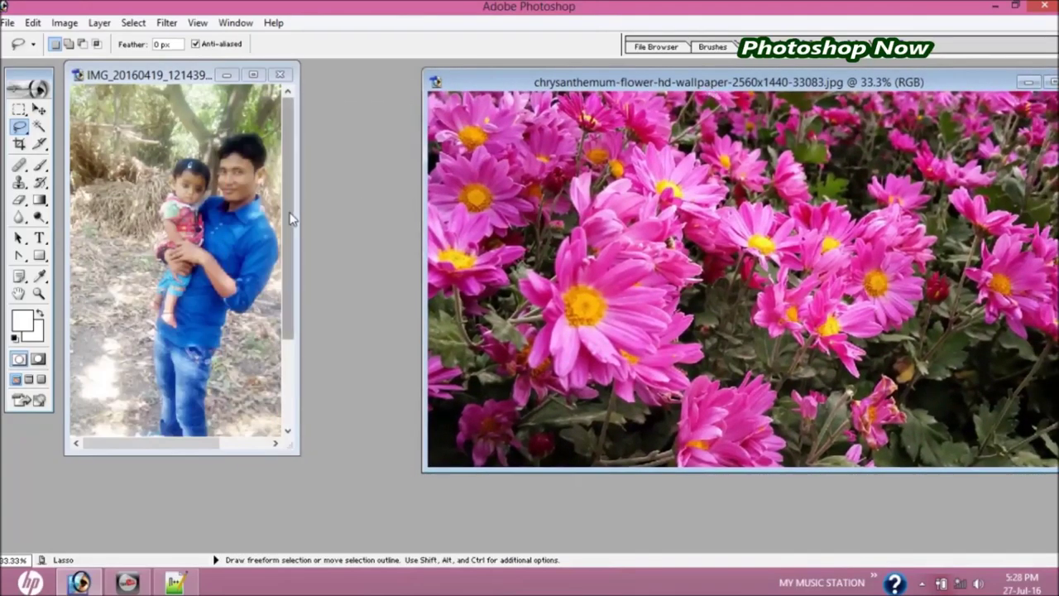
left_click(185, 233)
left_click(38, 108)
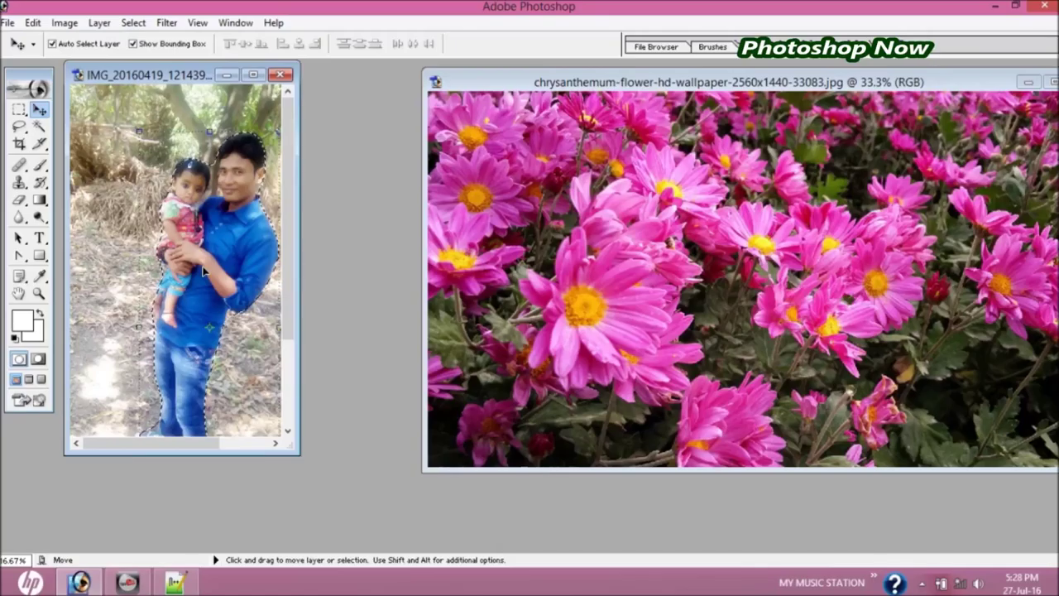
left_click_drag(204, 271, 803, 131)
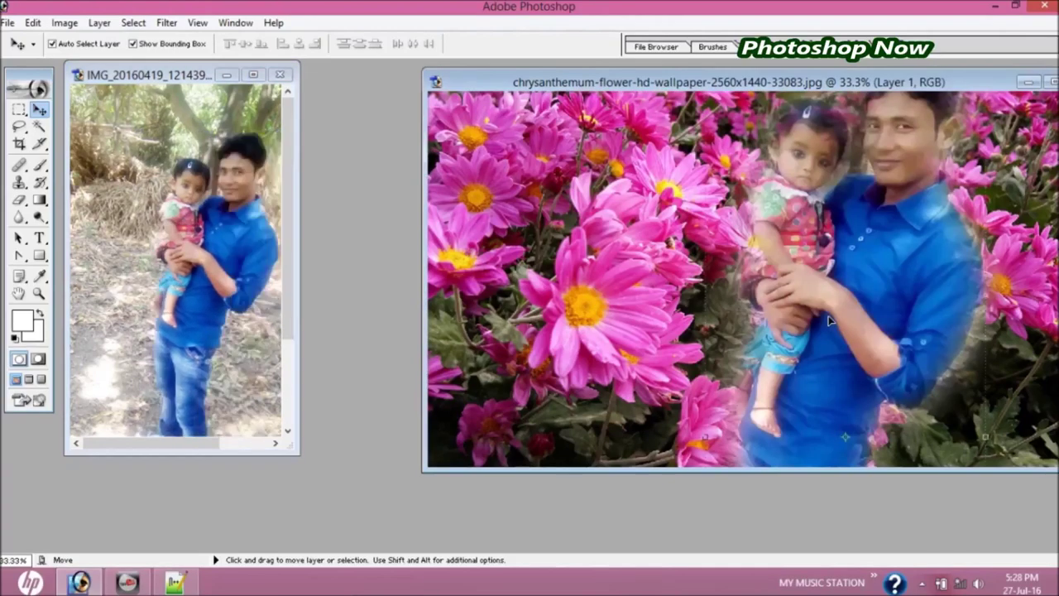
left_click_drag(819, 83, 490, 99)
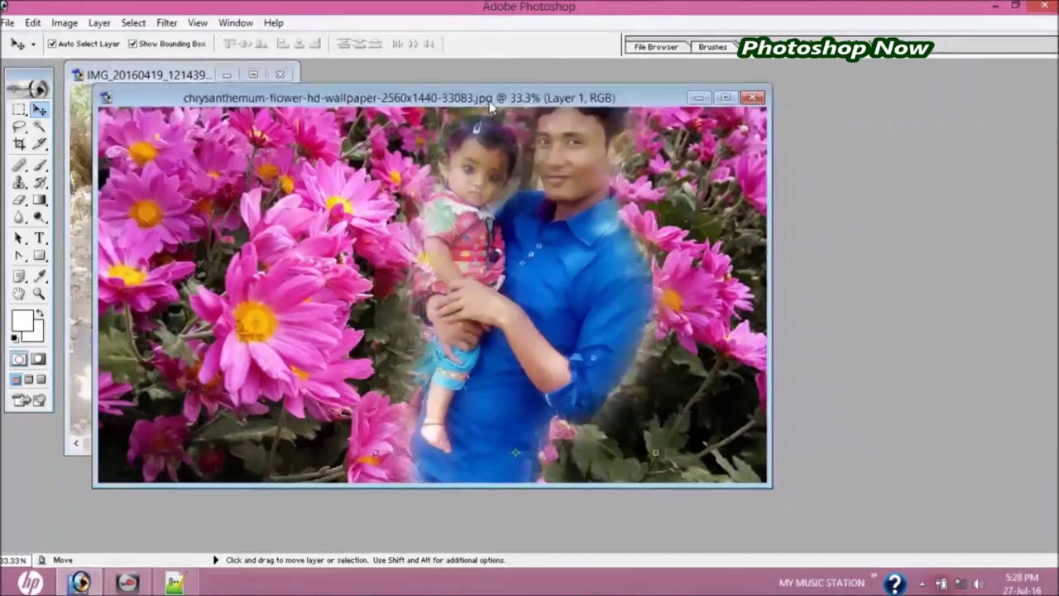
left_click(725, 99)
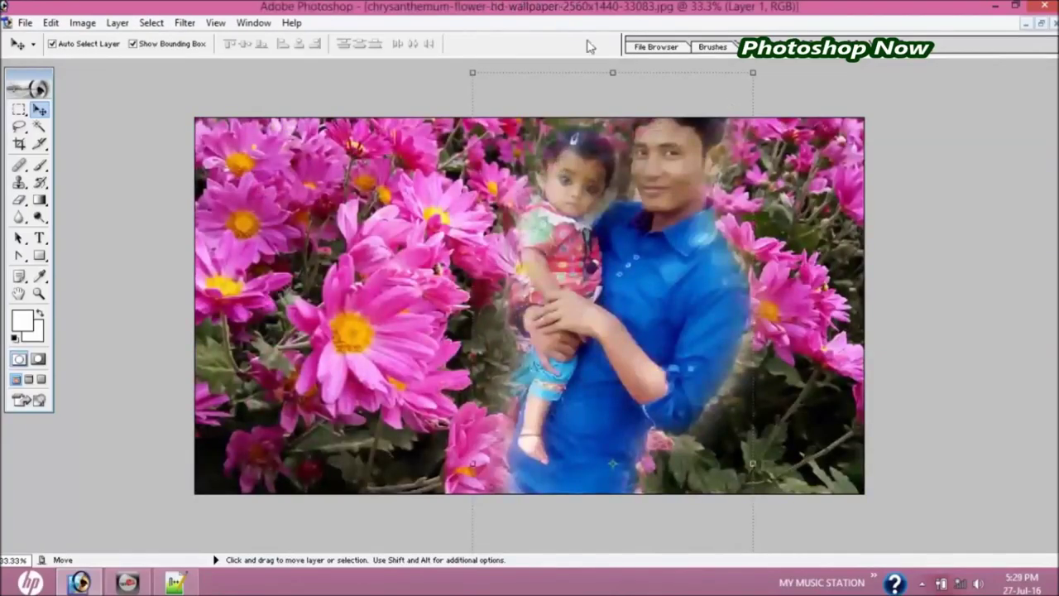
Free-transform the figure to about 46.8% width by 44.4% height with a slight tilt
left_click_drag(613, 74, 633, 269)
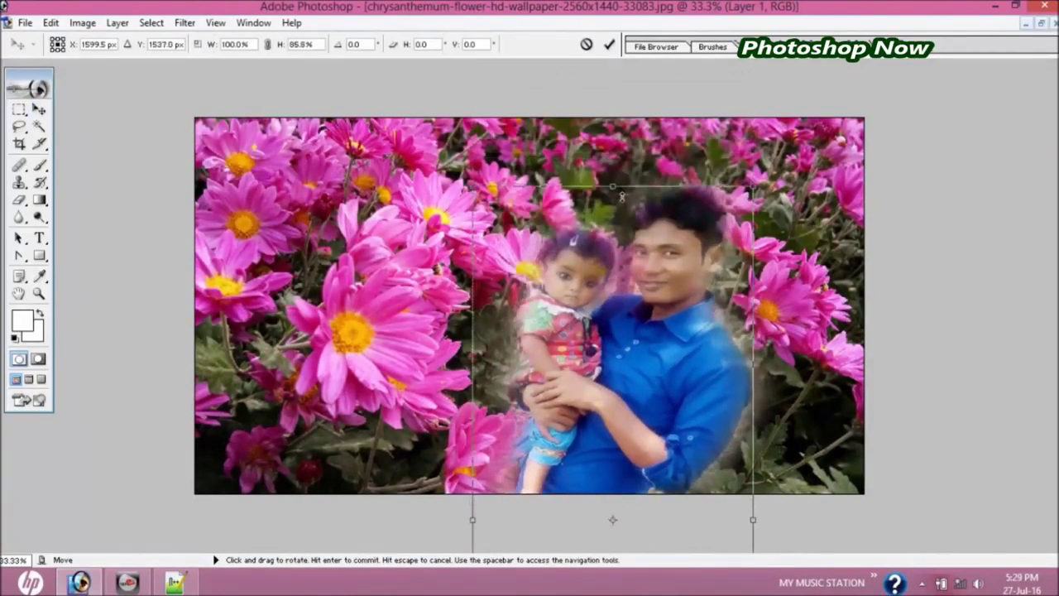
left_click_drag(633, 268, 639, 193)
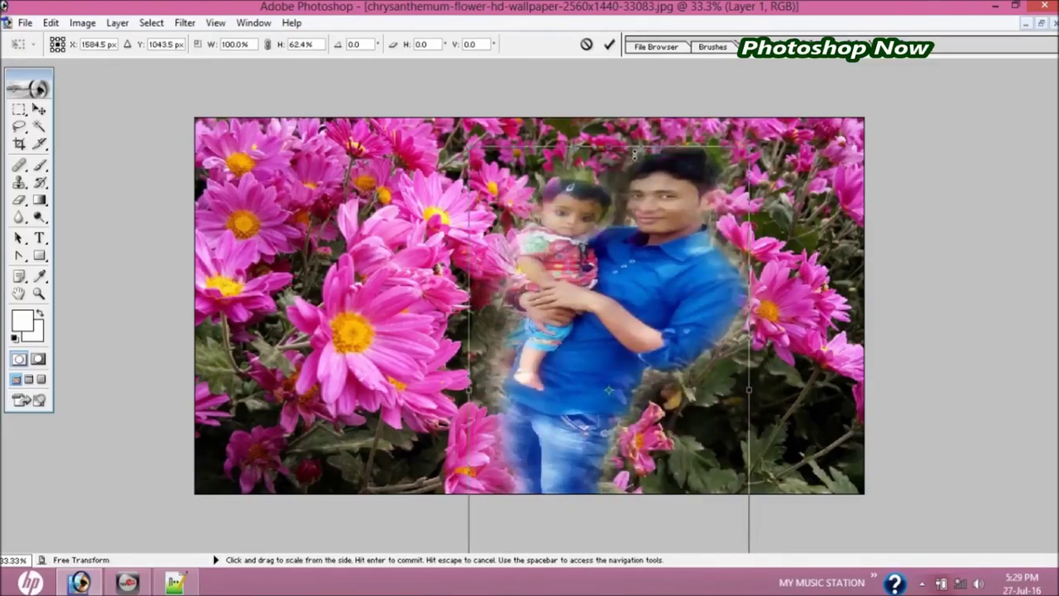
left_click_drag(619, 154, 620, 294)
left_click_drag(636, 361, 639, 250)
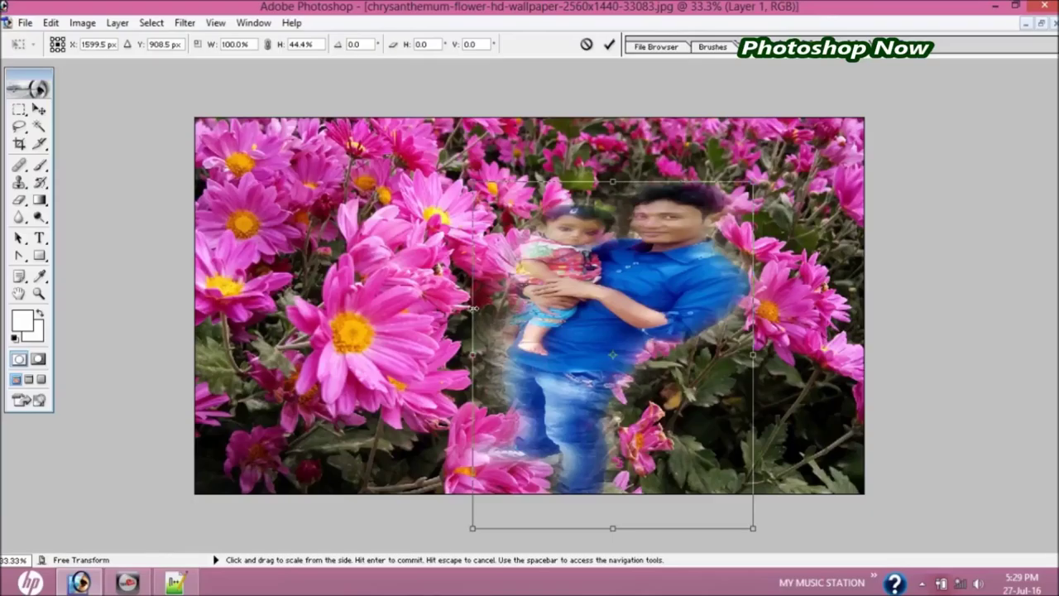
left_click_drag(464, 300, 468, 321)
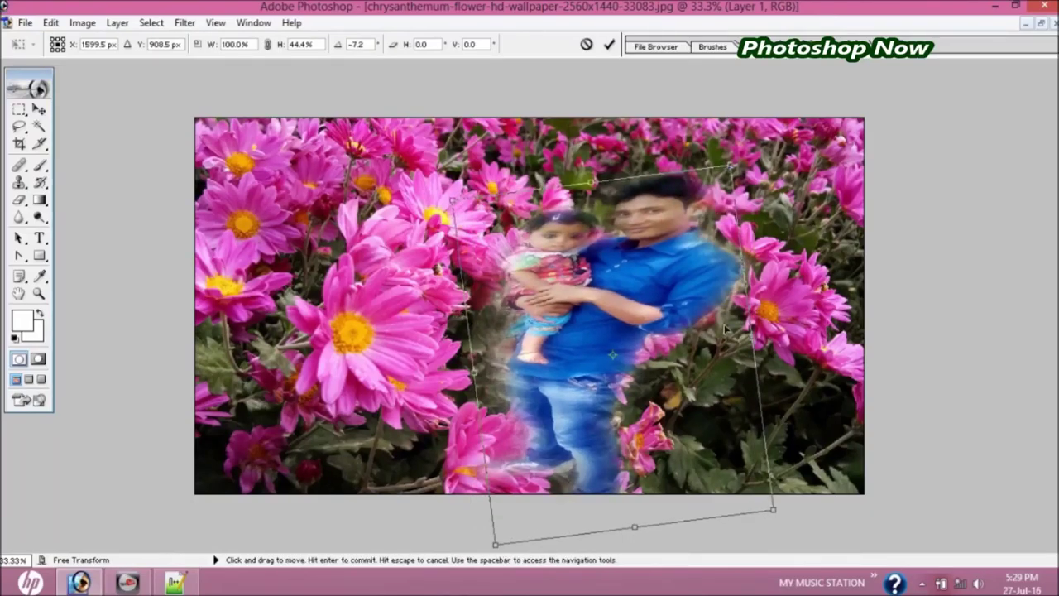
left_click_drag(762, 346, 607, 334)
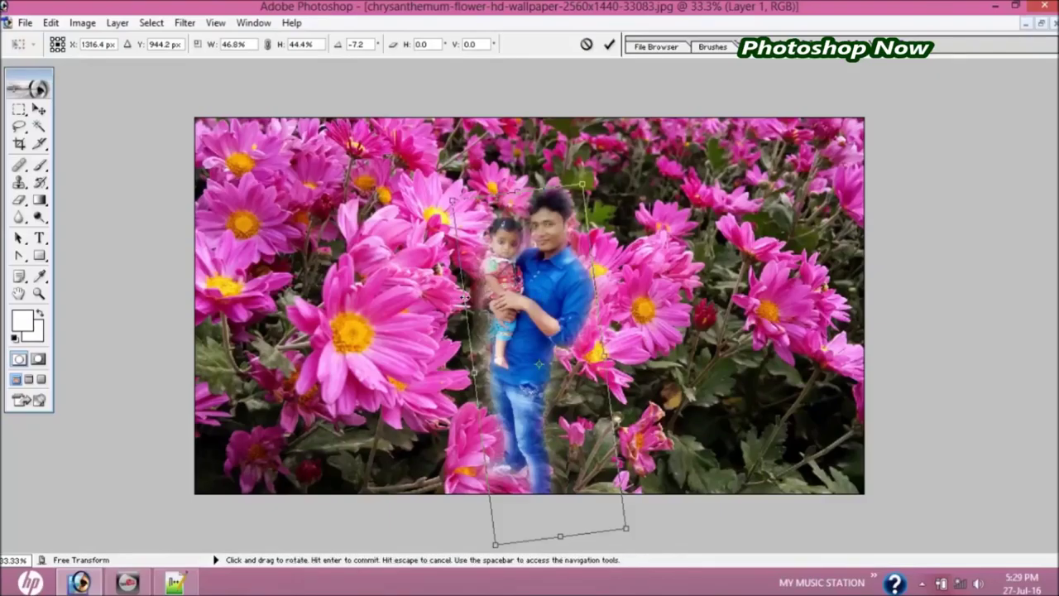
Place the figure right of centre, ease its tilt, commit, and nudge it slightly right
left_click_drag(542, 298, 654, 327)
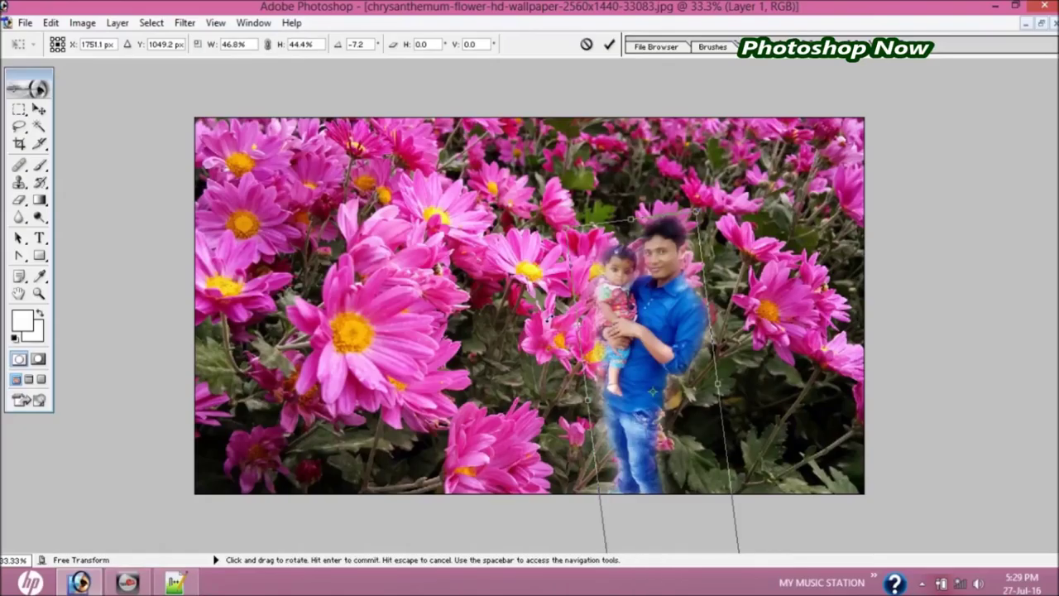
left_click_drag(551, 314, 559, 305)
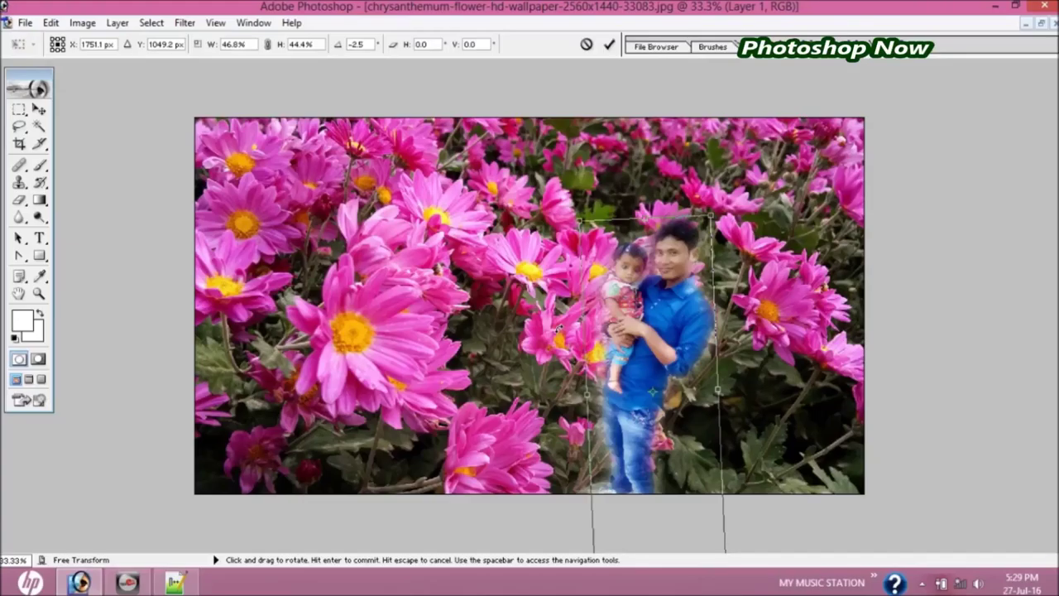
left_click_drag(560, 306, 558, 323)
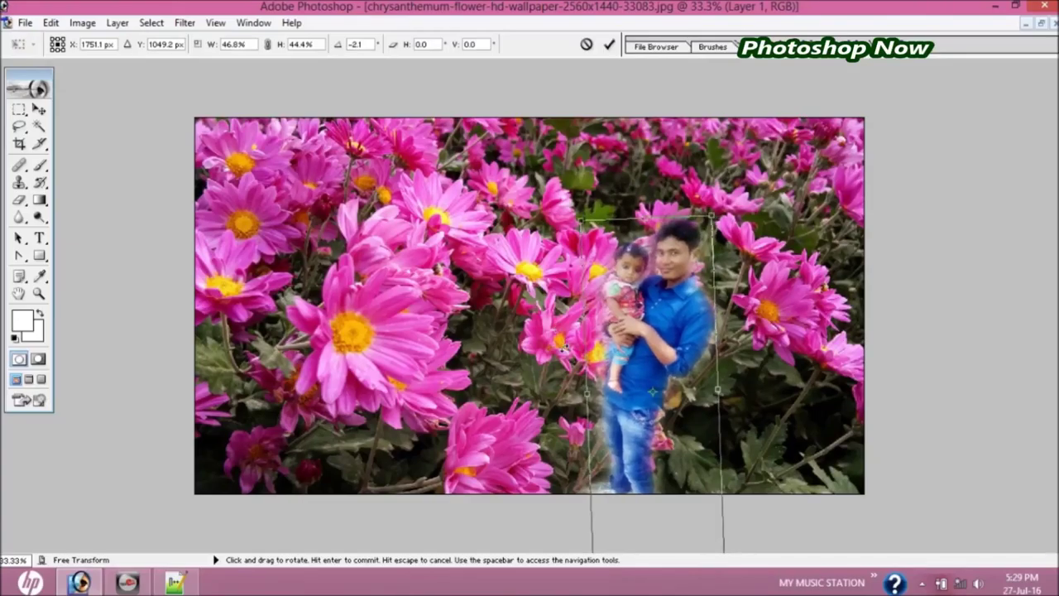
left_click_drag(634, 348, 635, 354)
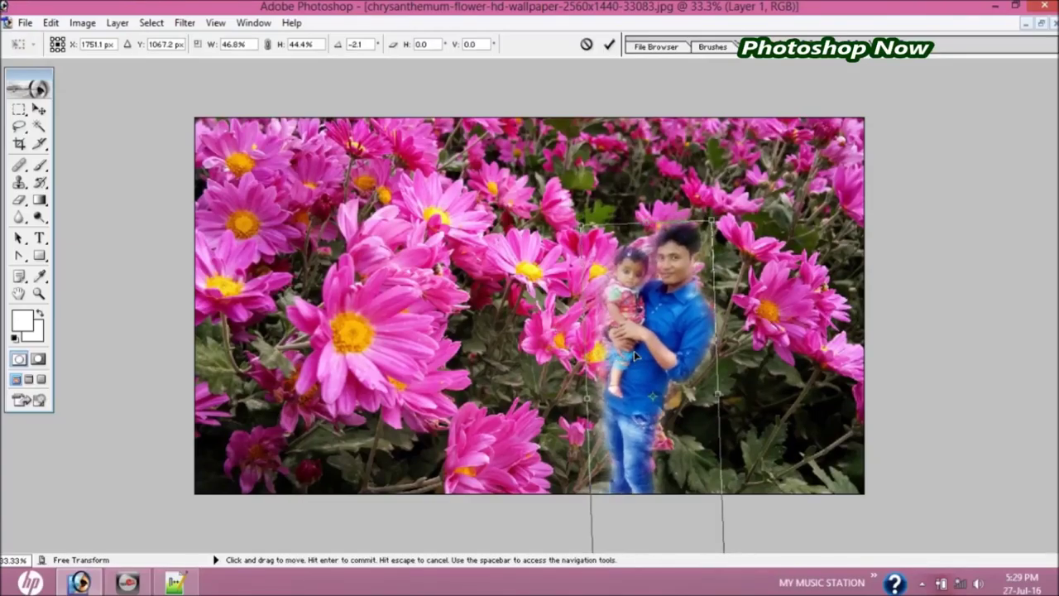
key("Return")
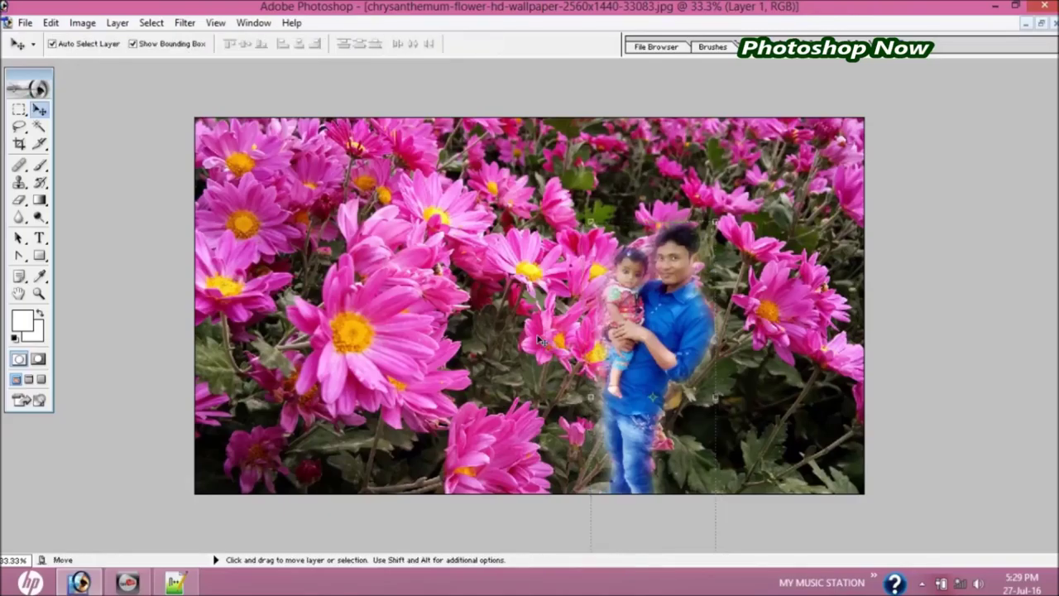
left_click(533, 311)
left_click(667, 364)
left_click_drag(626, 314, 641, 314)
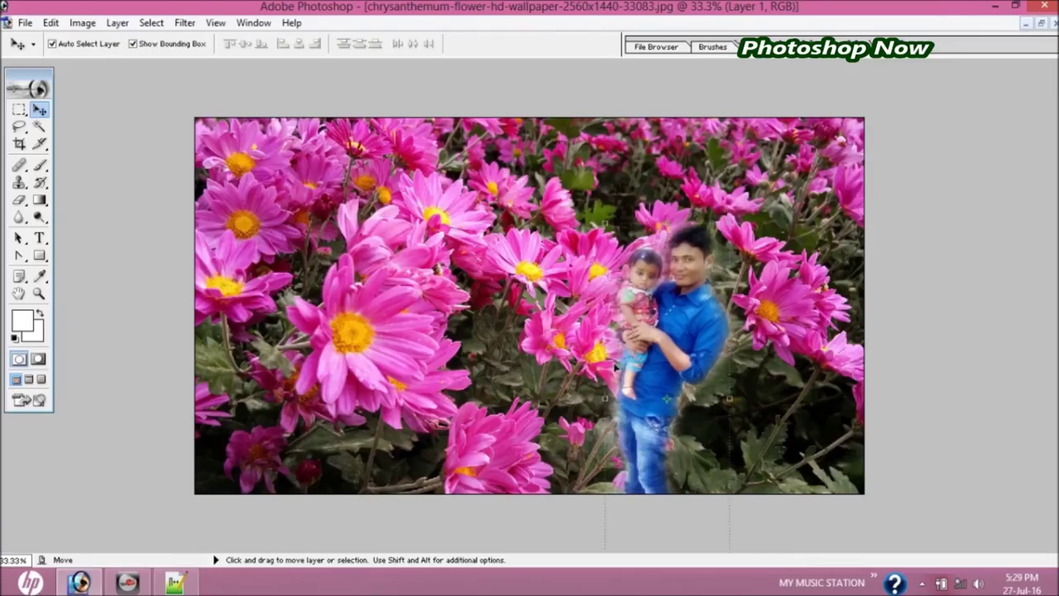
left_click(513, 331)
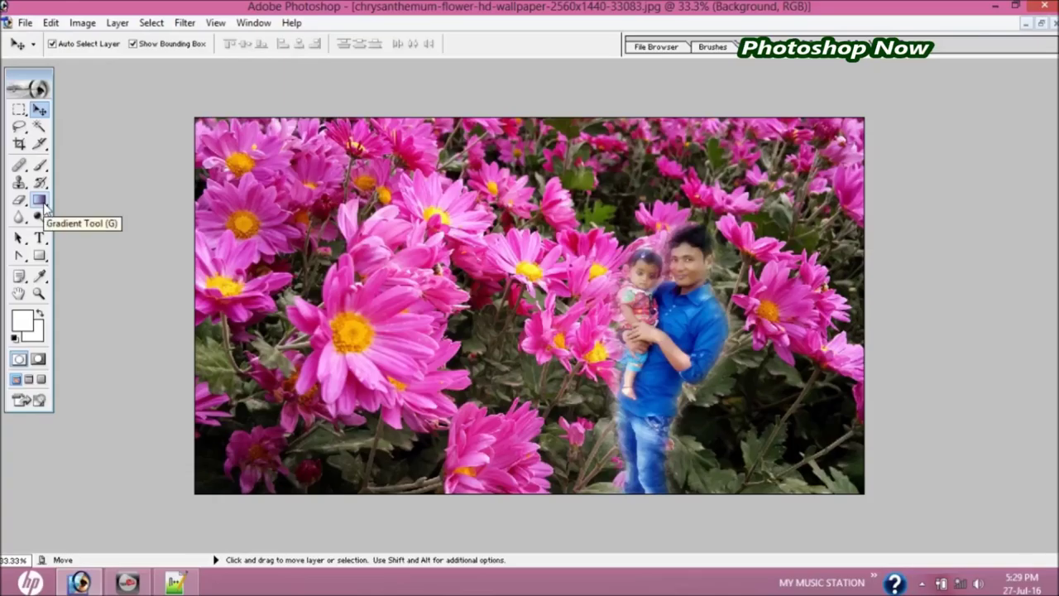
Select the Gradient tool and load the Blue, Red, Yellow gradient preset
left_click(43, 203)
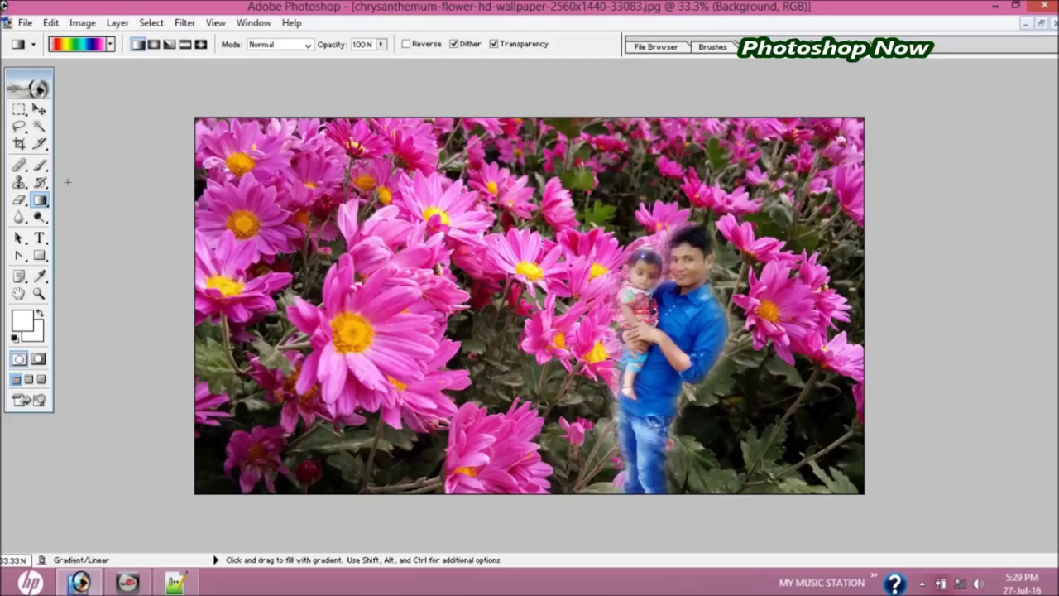
left_click(43, 207)
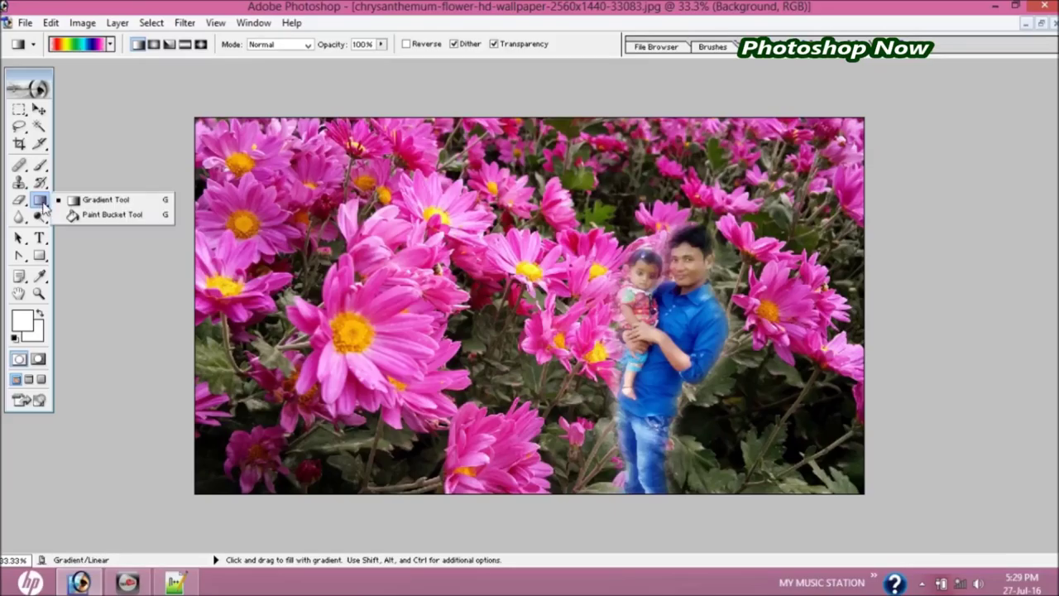
left_click(43, 207)
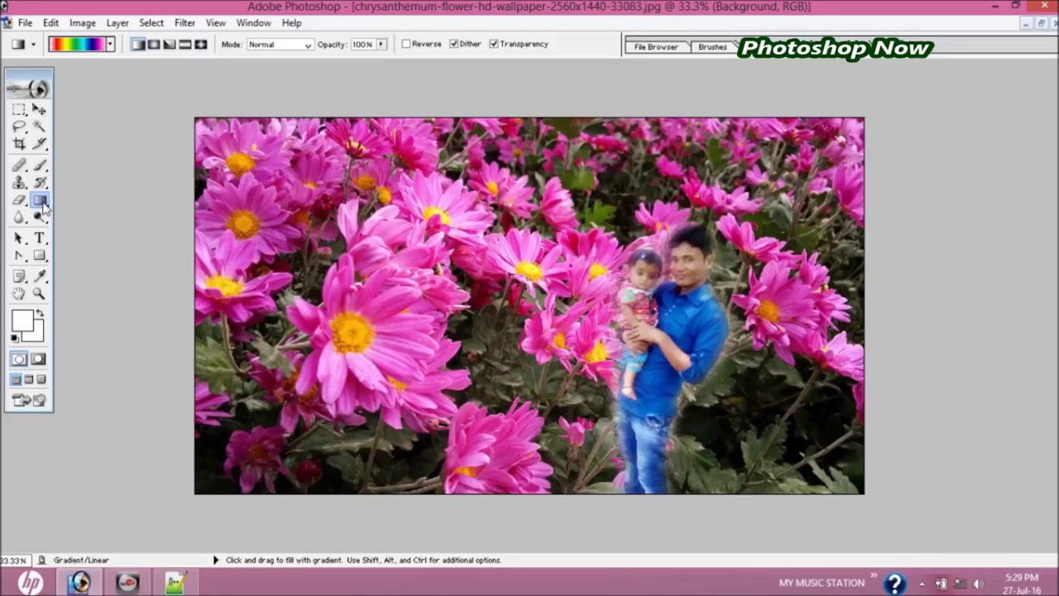
left_click(65, 47)
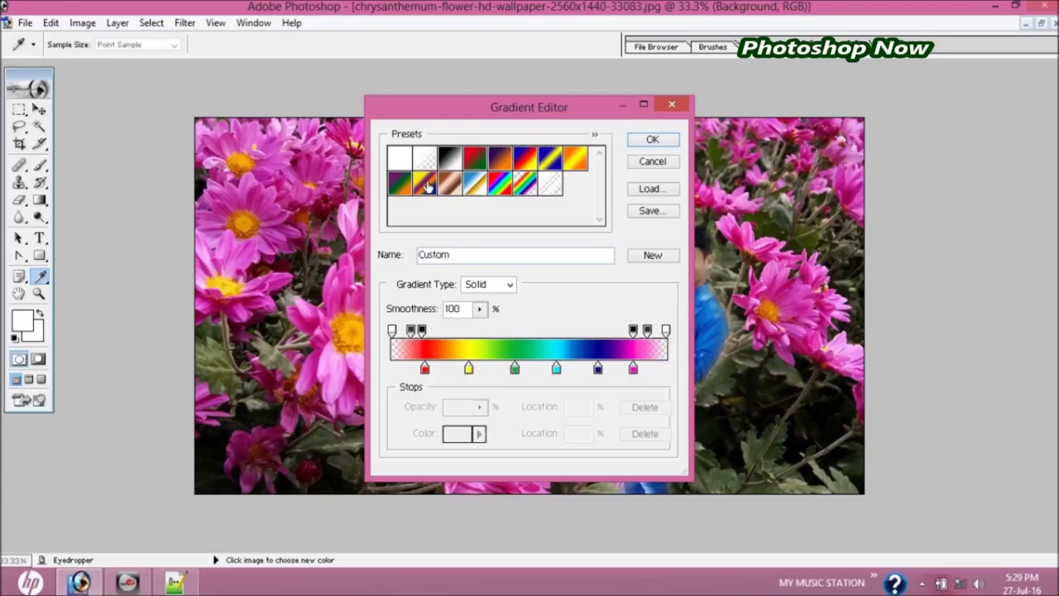
left_click(457, 164)
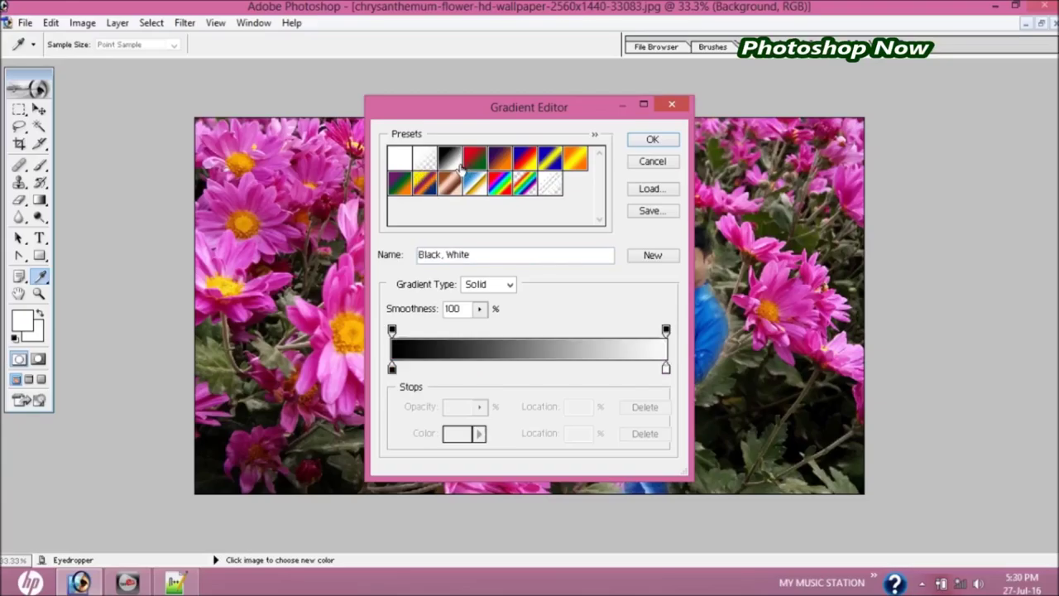
left_click(527, 164)
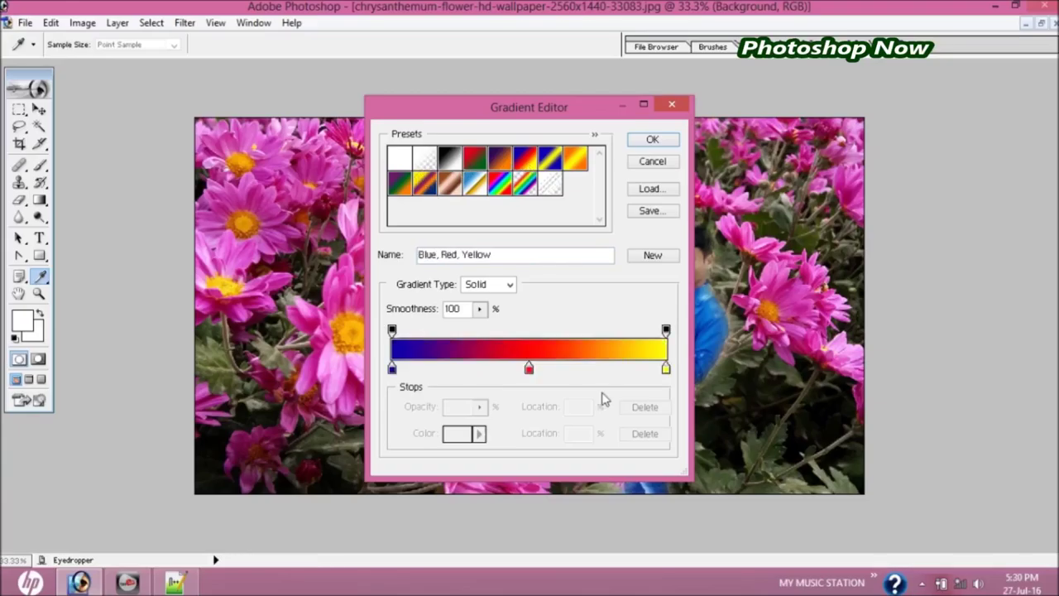
left_click(652, 141)
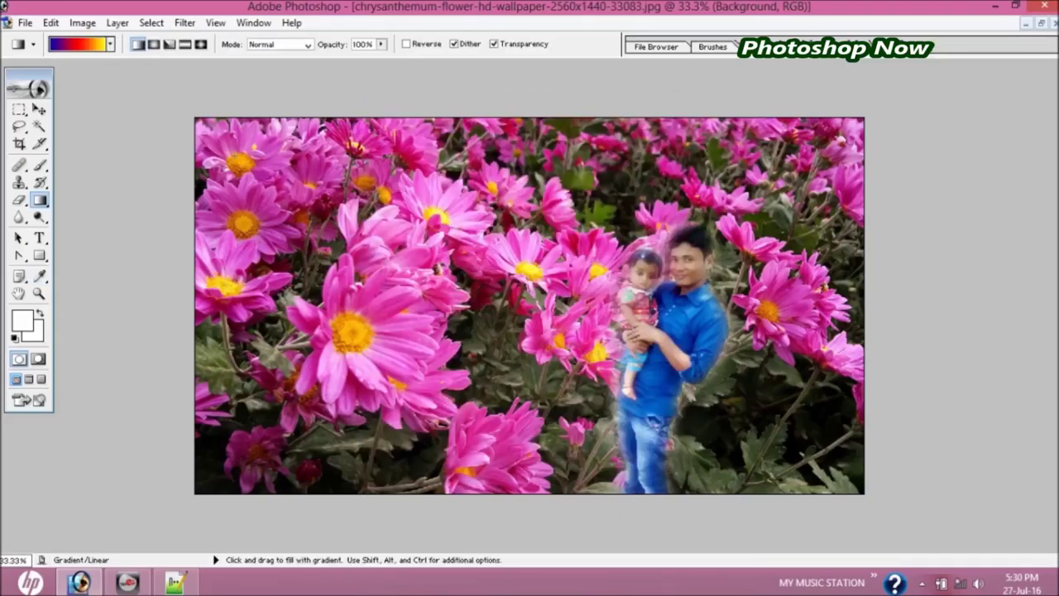
Fill the background with a diagonal Blue, Red, Yellow gradient, blue top right, yellow lower left
left_click_drag(364, 220, 867, 494)
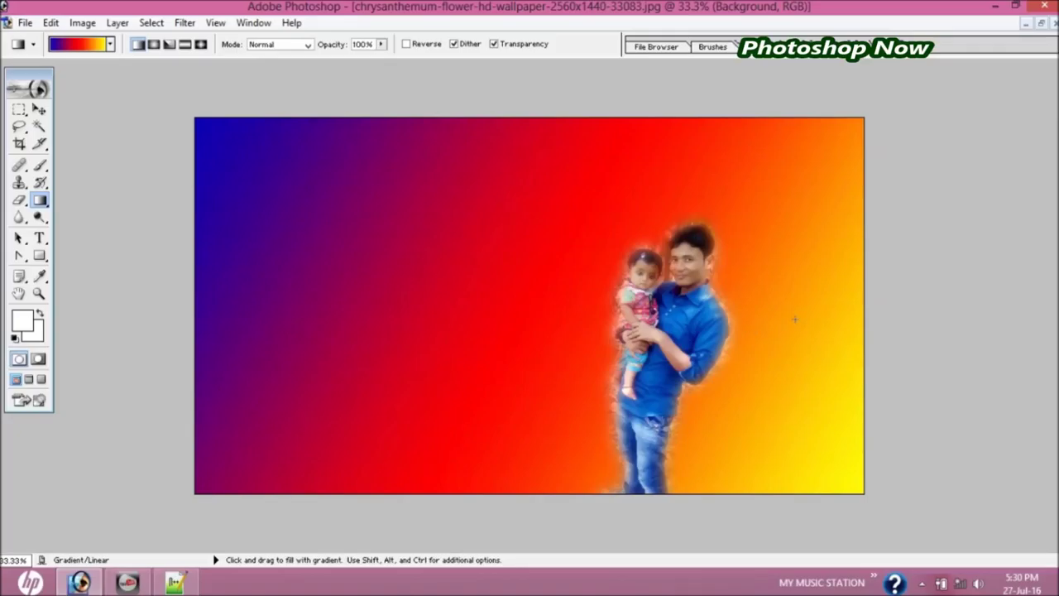
left_click_drag(792, 315, 335, 332)
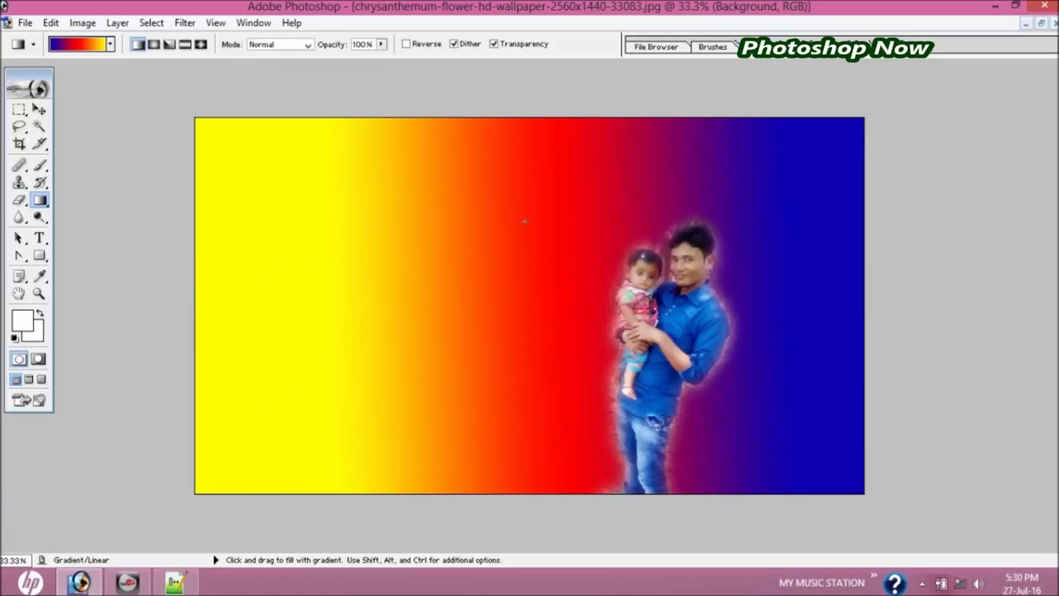
left_click_drag(598, 264, 709, 473)
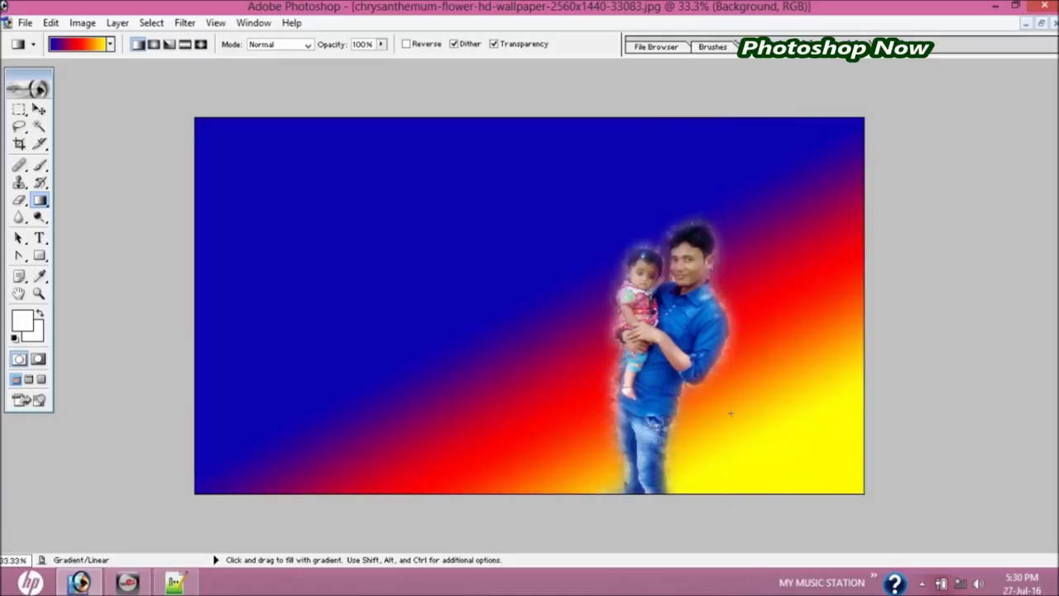
left_click_drag(730, 412, 560, 183)
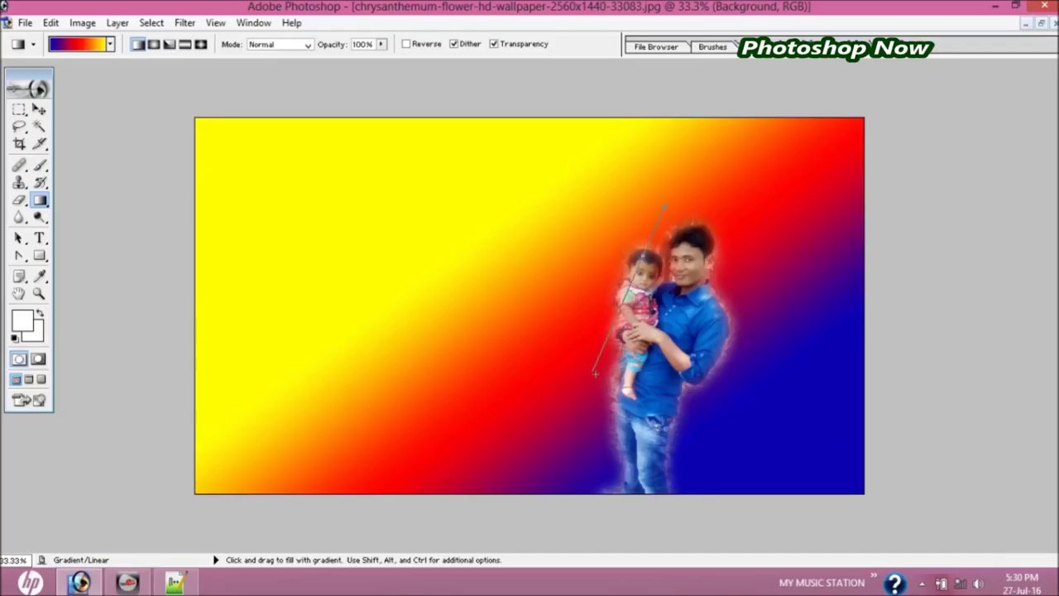
left_click_drag(667, 209, 595, 374)
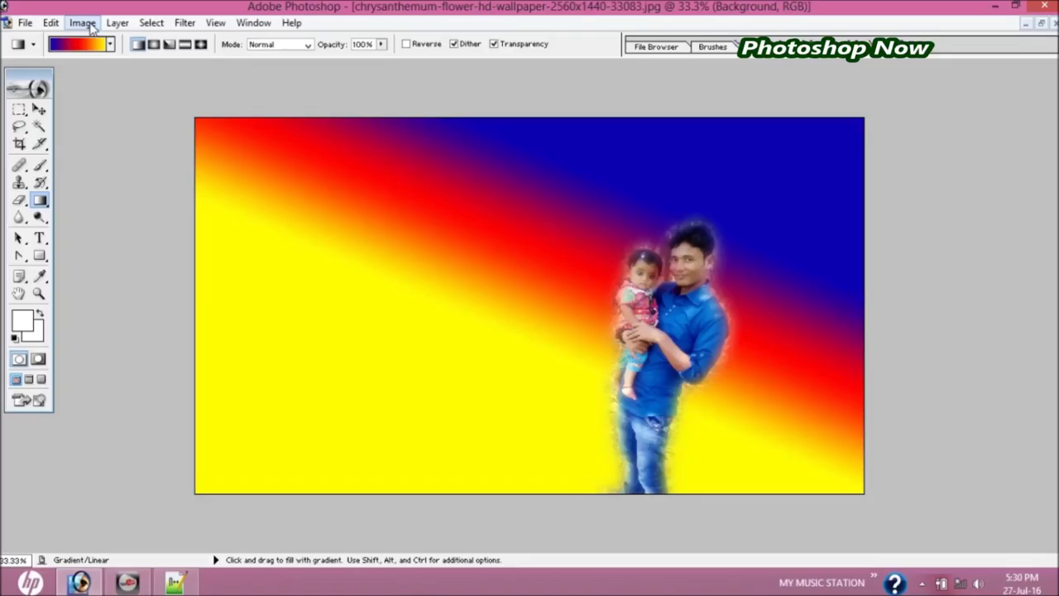
left_click(39, 109)
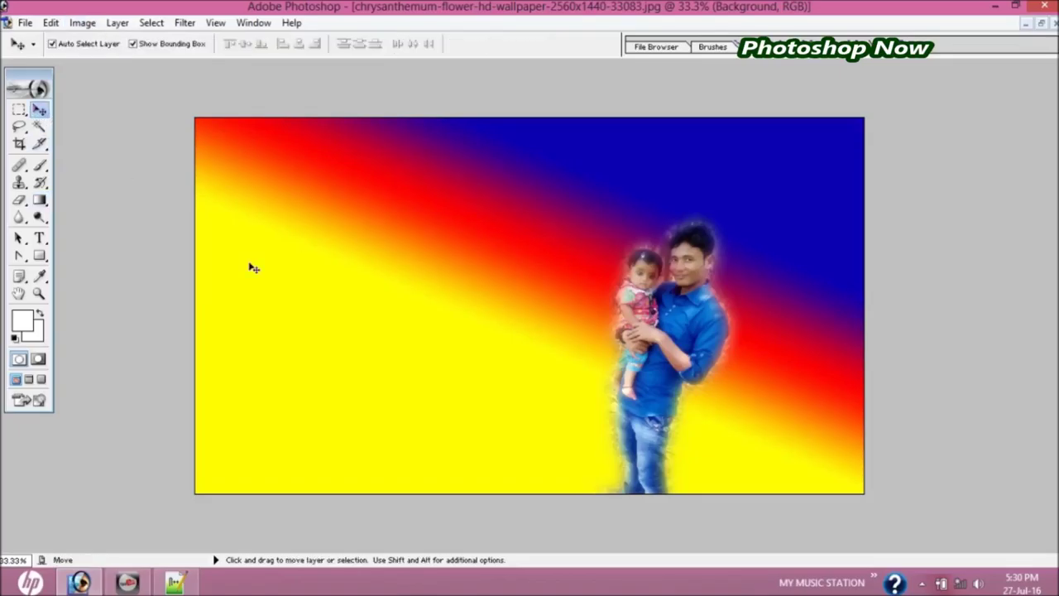
Select the Background layer and bring up its Hue/Saturation adjustment
right_click(328, 285)
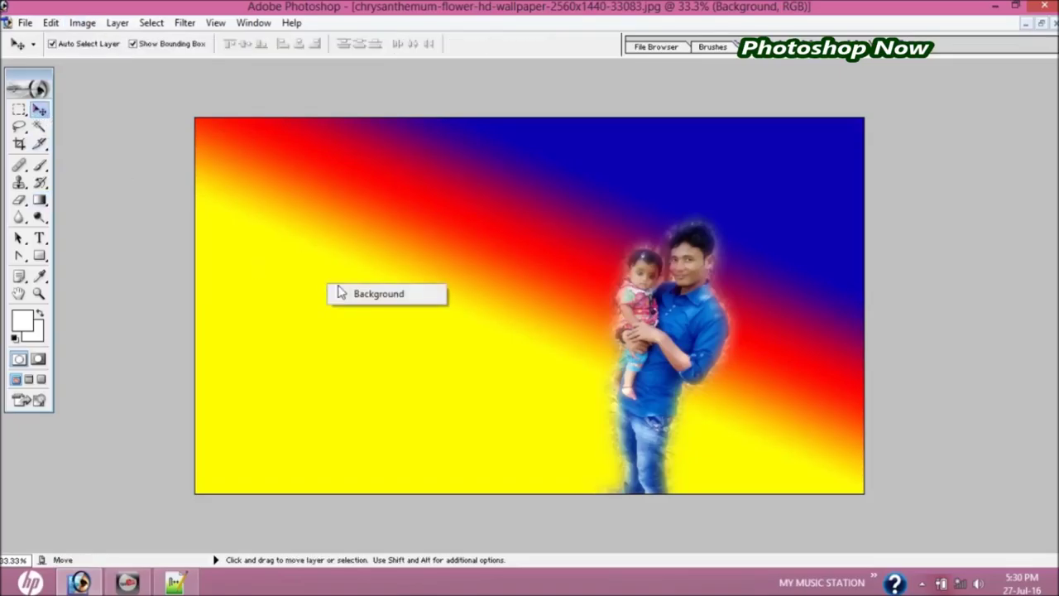
left_click(364, 297)
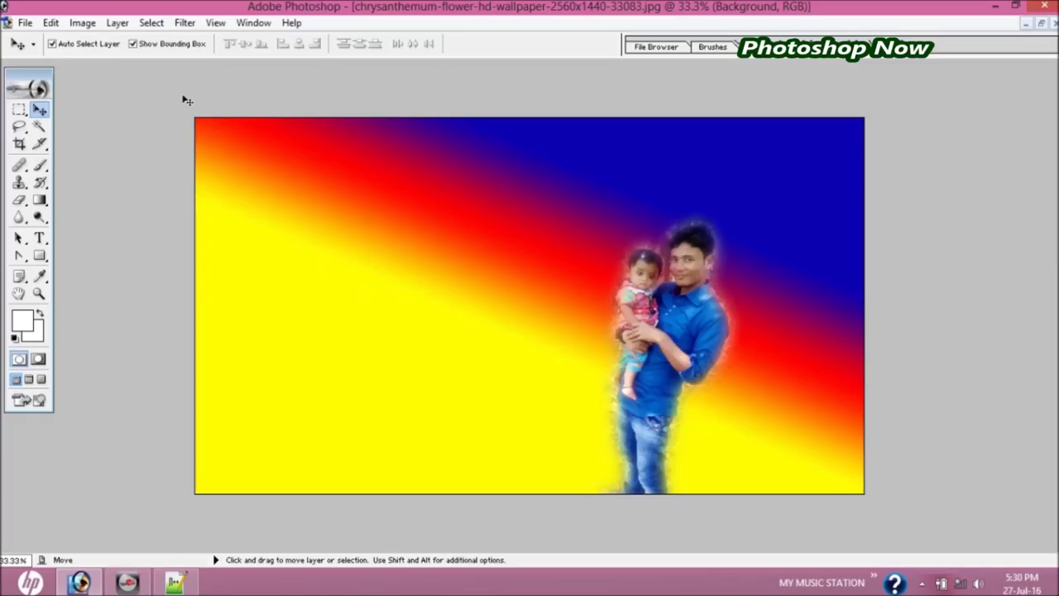
left_click(83, 22)
mouse_move(117, 64)
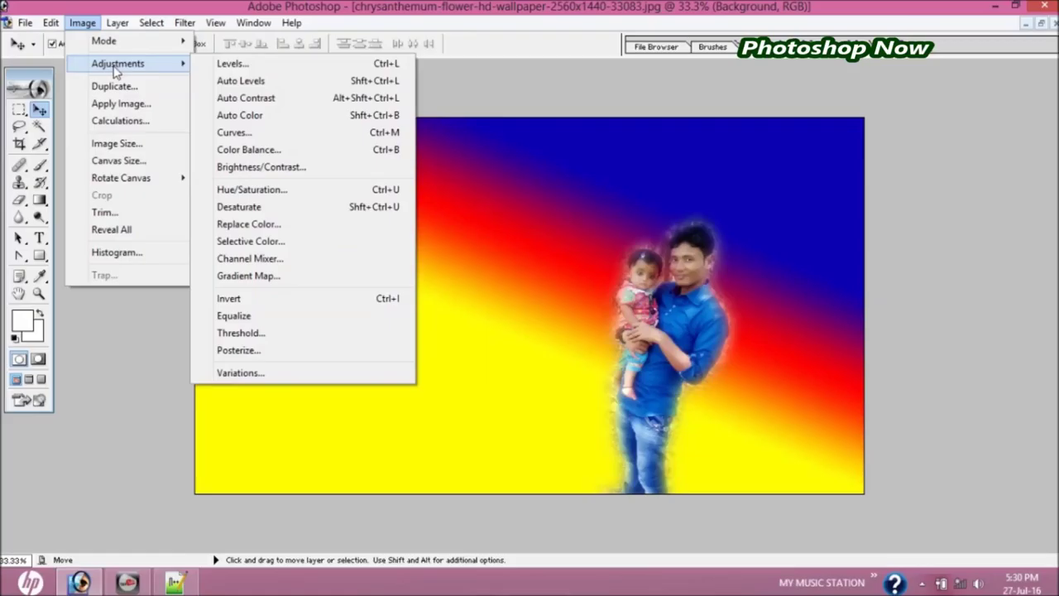
left_click(242, 190)
Set the background's Hue to -11 and Saturation to +7 and apply it
left_click_drag(744, 175, 283, 170)
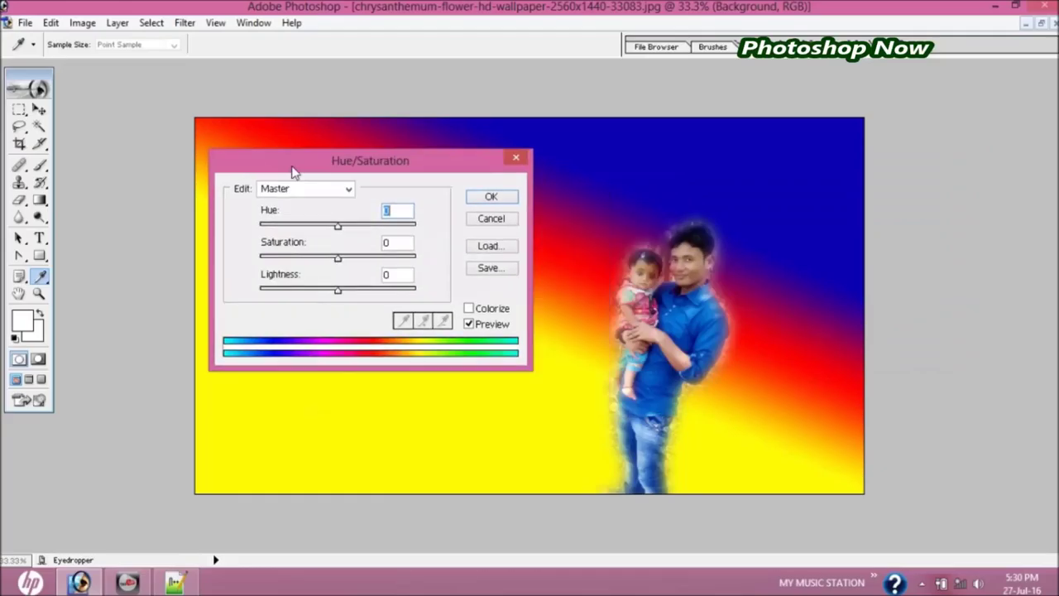
mouse_move(328, 229)
left_mouse_down()
mouse_move(390, 239)
mouse_move(422, 259)
left_mouse_up()
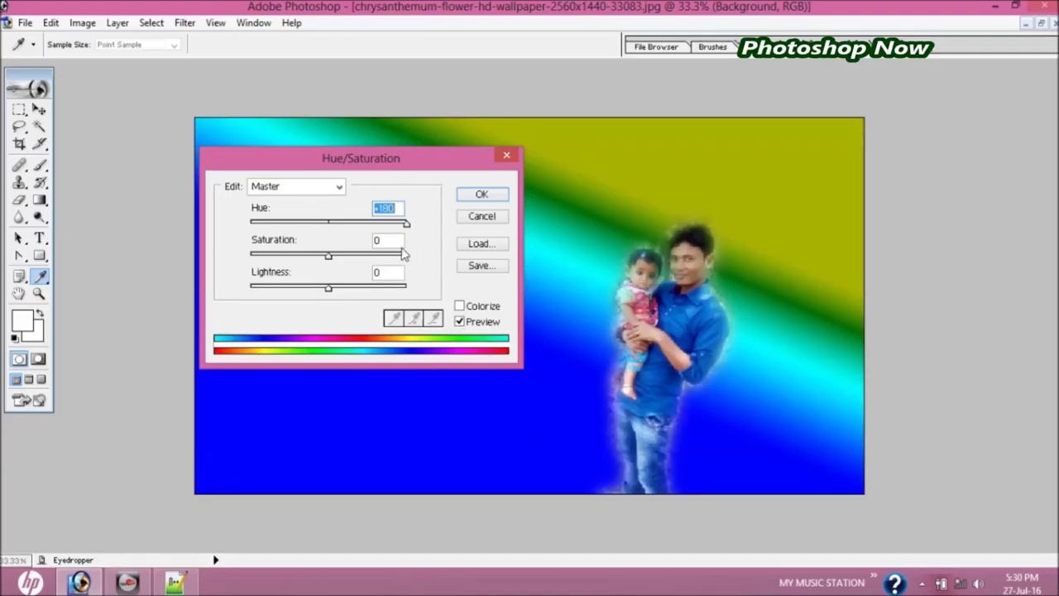
left_click_drag(407, 223, 350, 224)
key("Return")
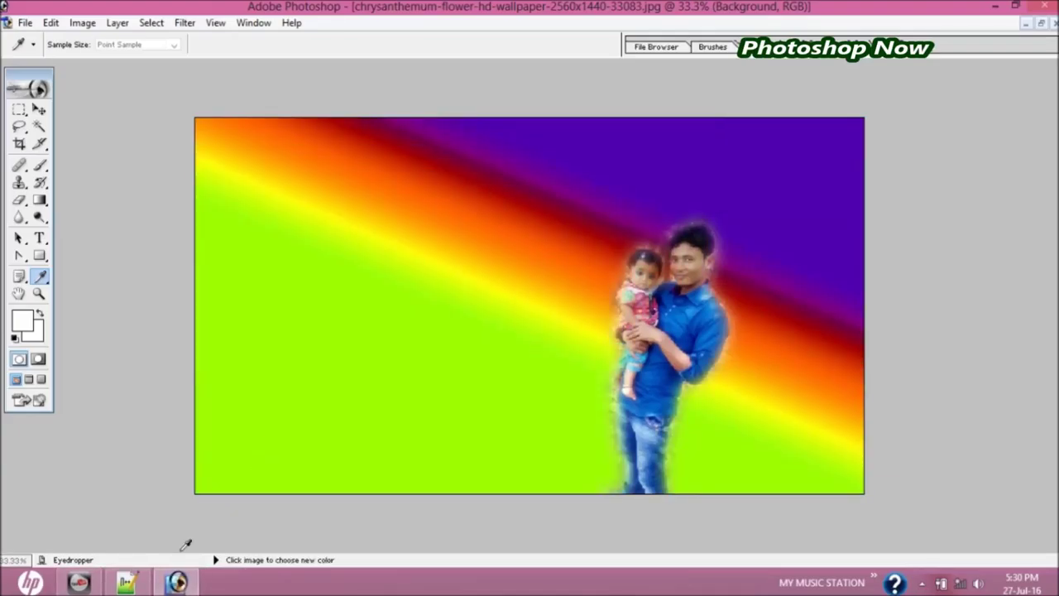
left_click(182, 527)
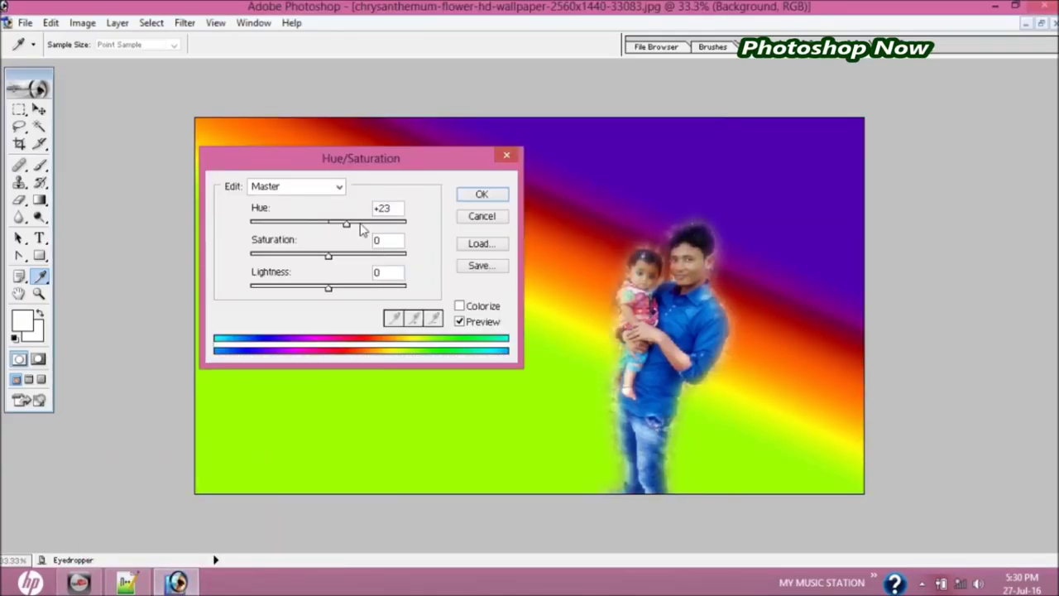
mouse_move(348, 224)
left_mouse_down()
mouse_move(320, 227)
mouse_move(342, 259)
mouse_move(362, 263)
mouse_move(267, 259)
mouse_move(315, 256)
left_mouse_up()
key("Return")
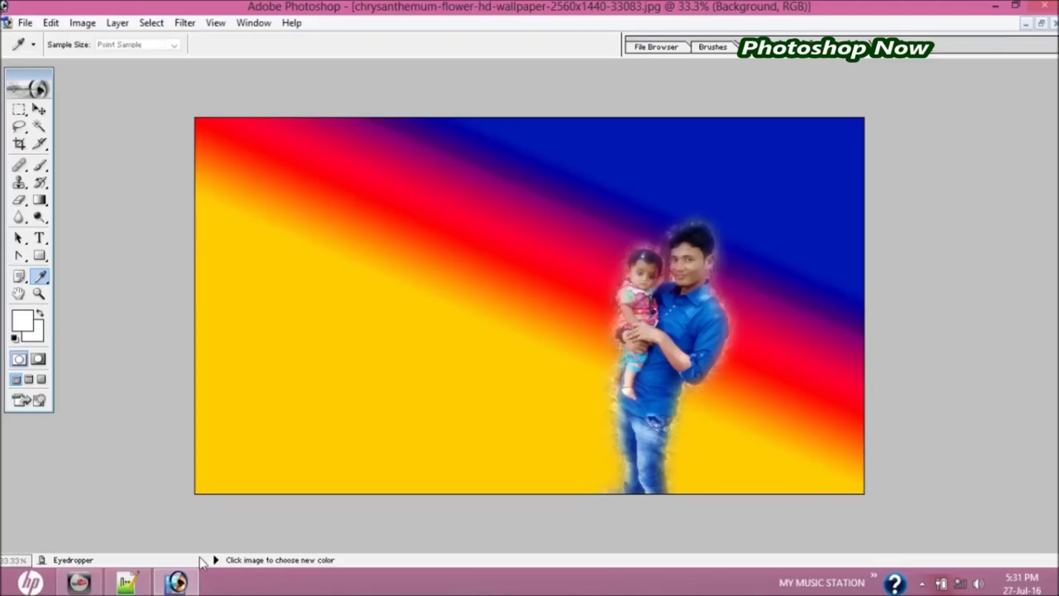
mouse_move(176, 582)
left_click(166, 505)
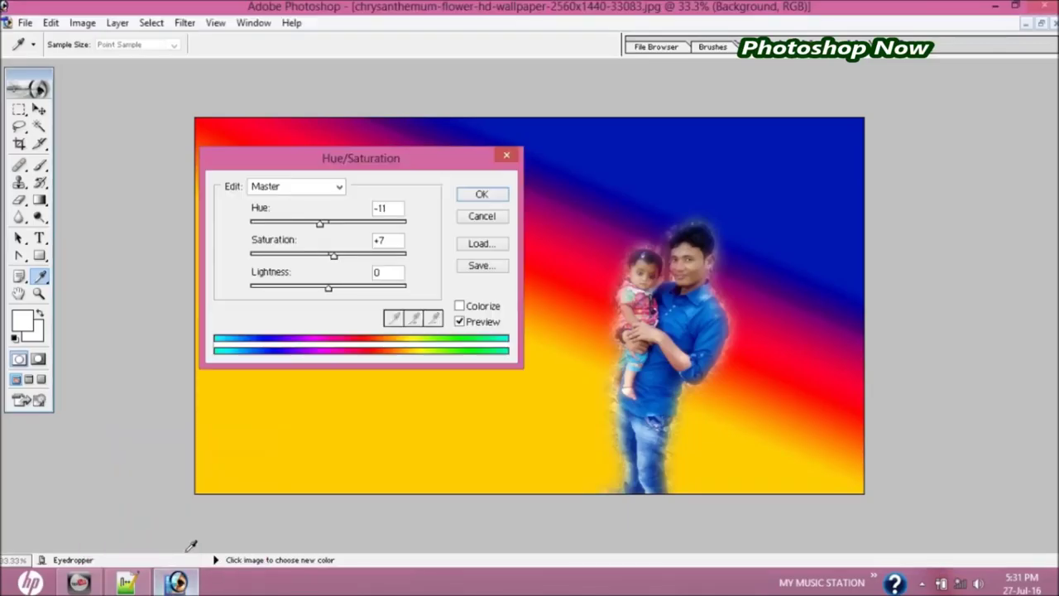
left_click(481, 195)
Select Layer 1, the man-and-child cut-out, for a Hue/Saturation adjustment
key("v")
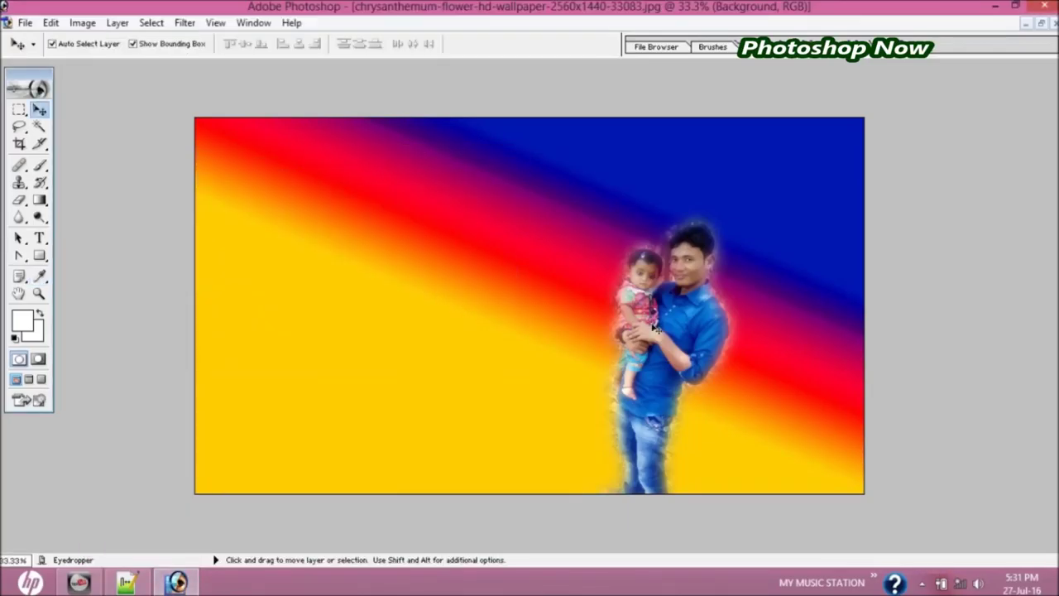
left_click(656, 329)
right_click(654, 327)
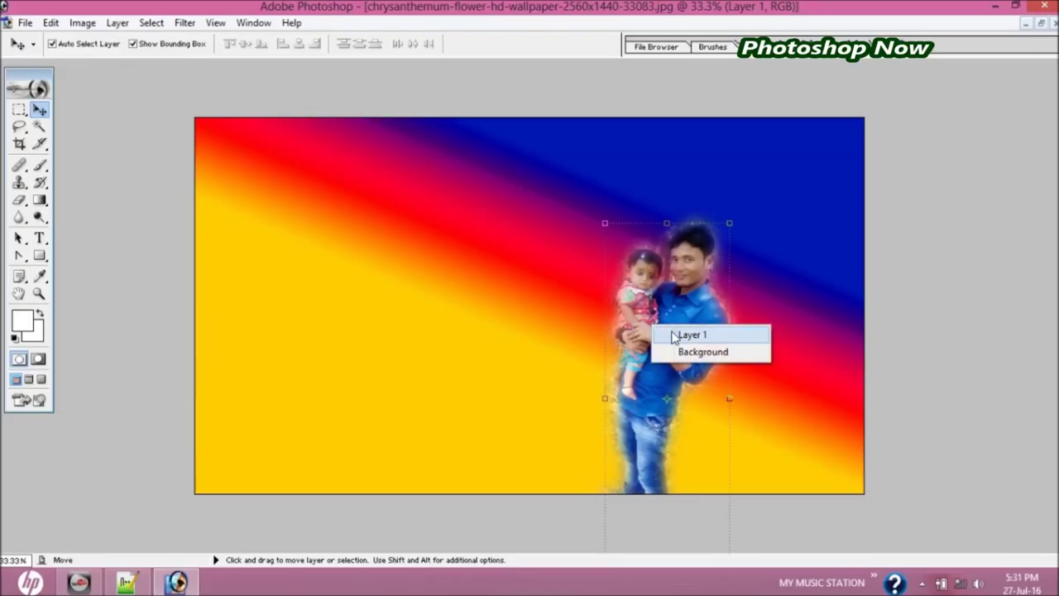
left_click(687, 334)
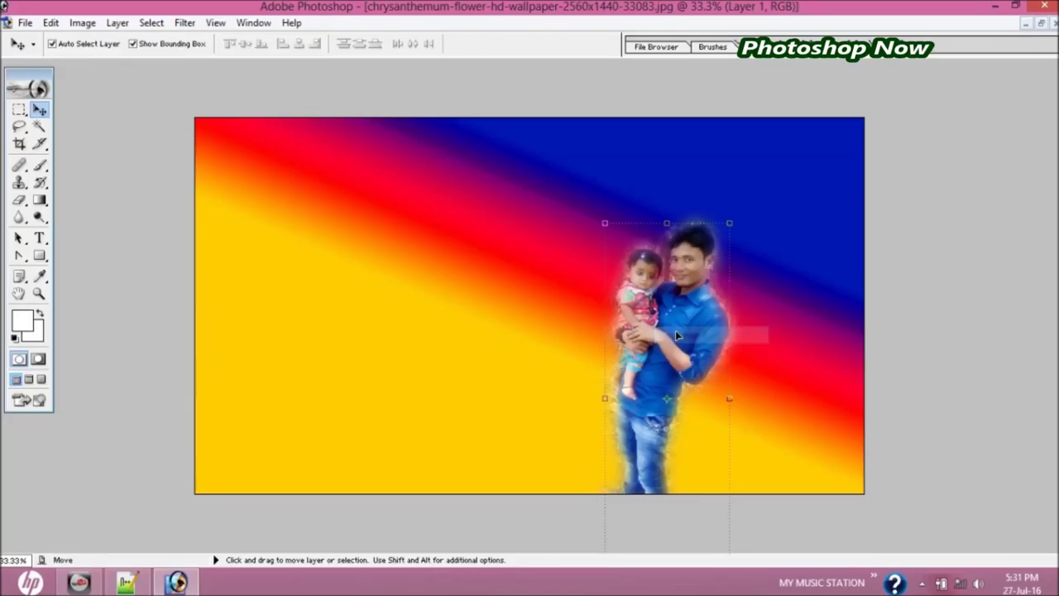
left_click(83, 23)
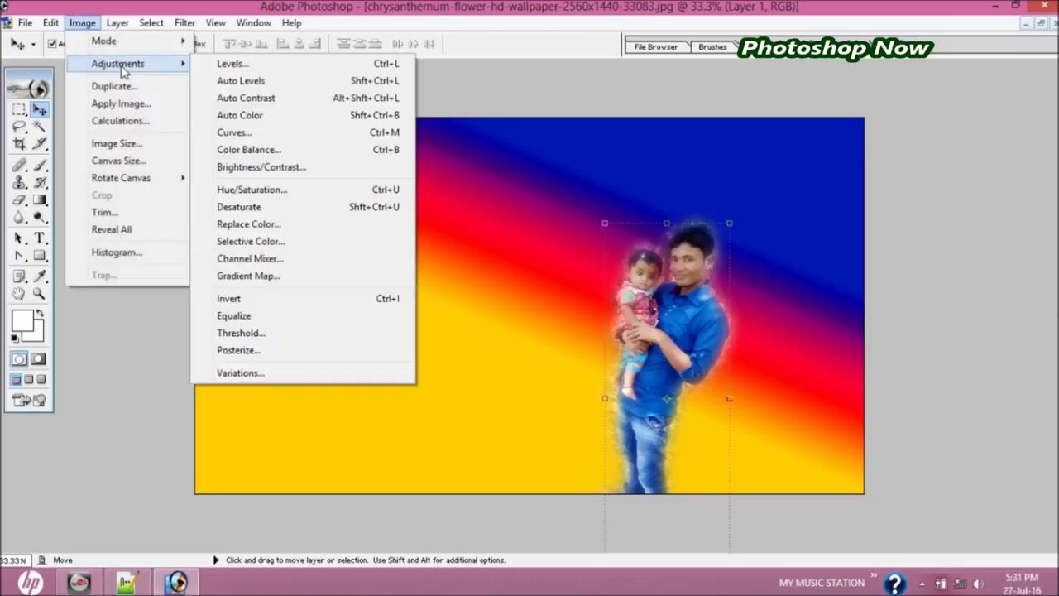
left_click(329, 191)
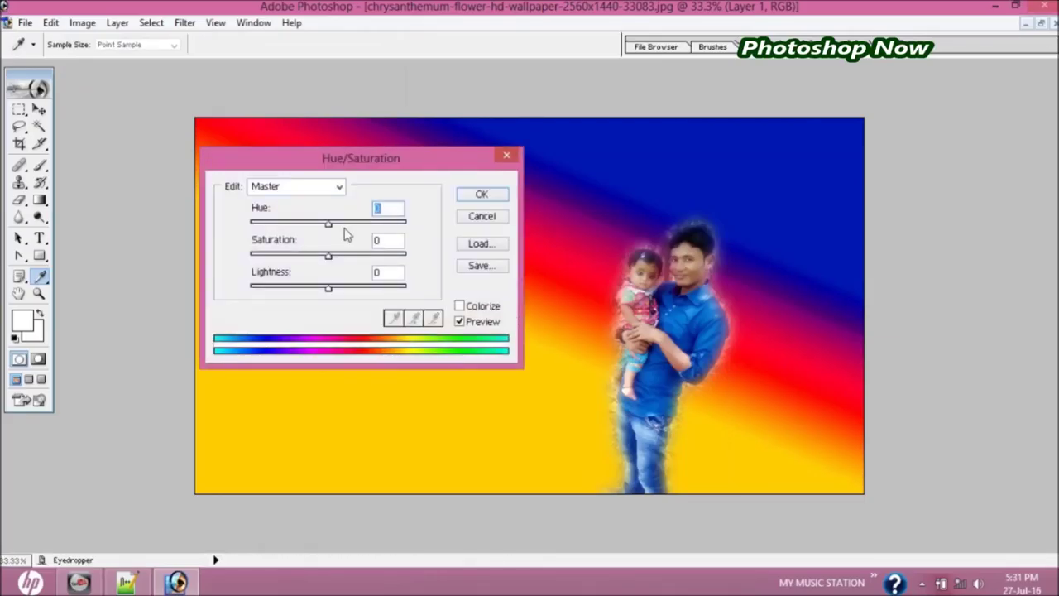
Apply Hue +11, Saturation +25, Lightness +17 to the cut-out, then reselect Background
left_click_drag(327, 223, 342, 231)
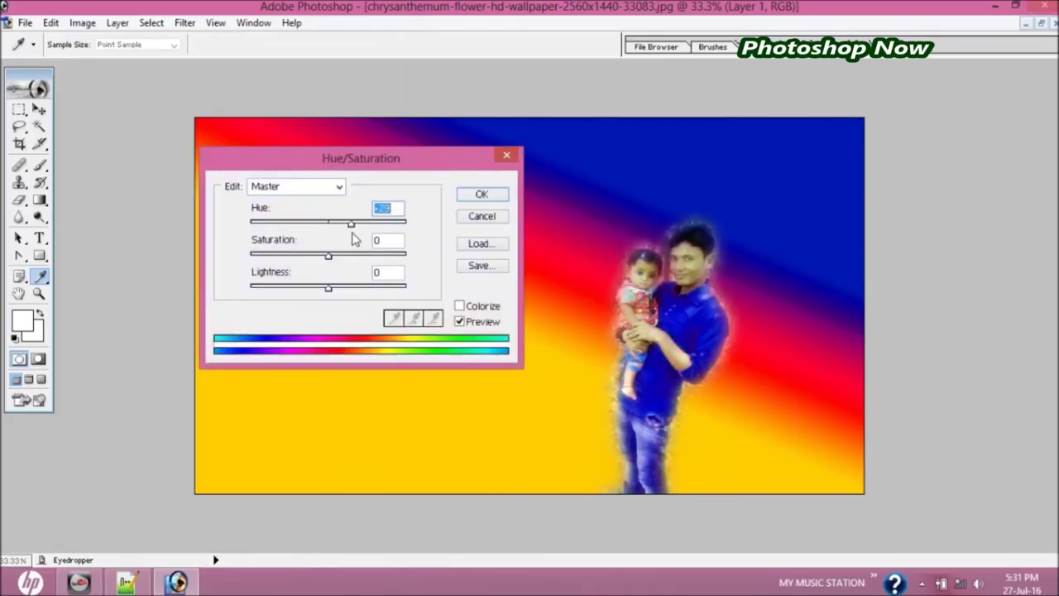
left_click_drag(346, 234, 339, 231)
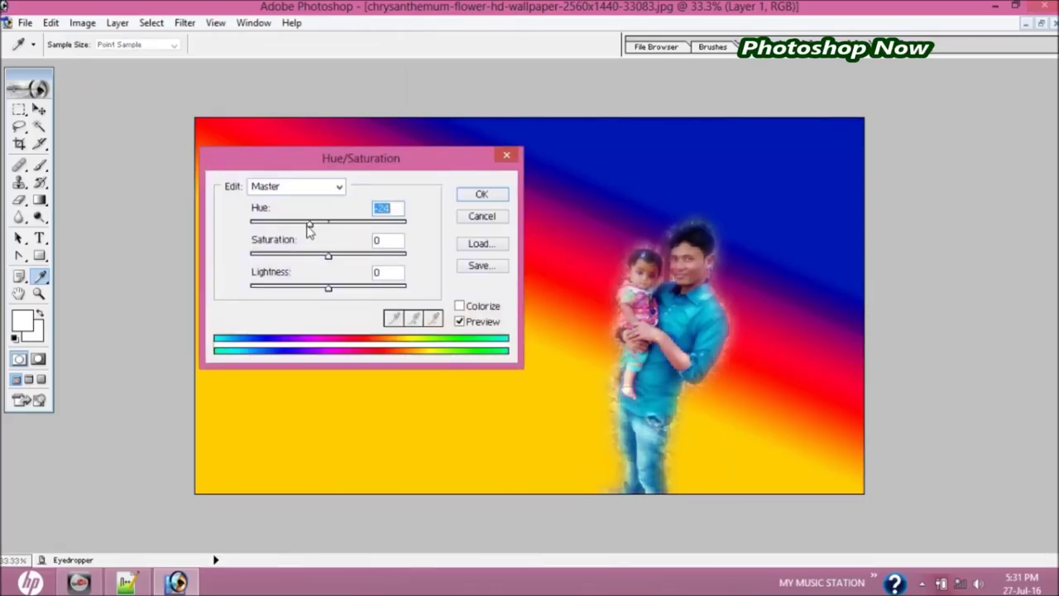
key("Return")
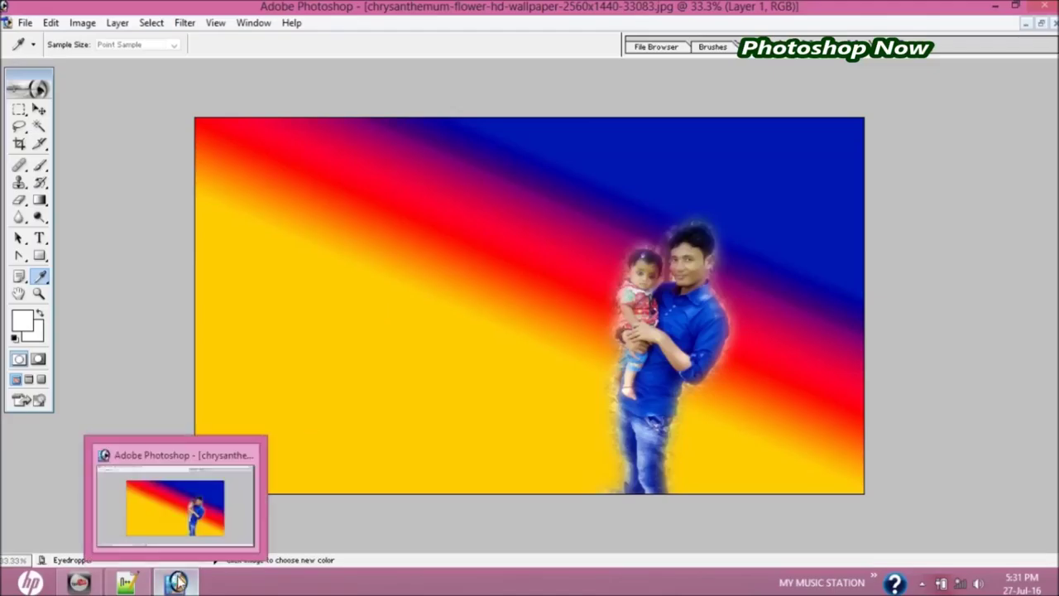
mouse_move(175, 581)
left_click(189, 530)
mouse_move(328, 256)
left_mouse_down()
mouse_move(348, 261)
mouse_move(333, 295)
mouse_move(344, 295)
left_mouse_up()
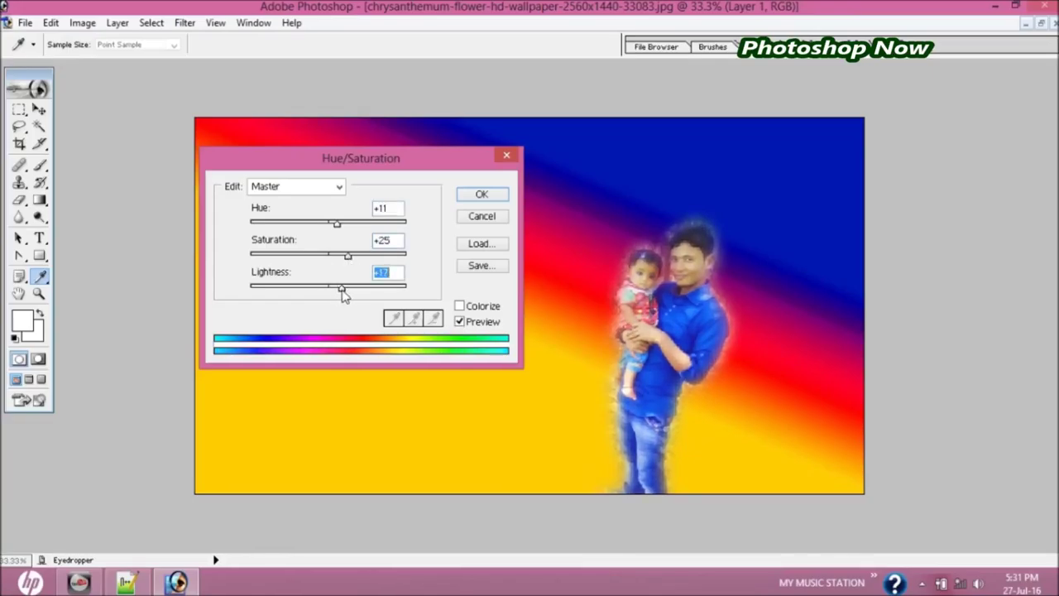
left_click(477, 197)
left_click(396, 309)
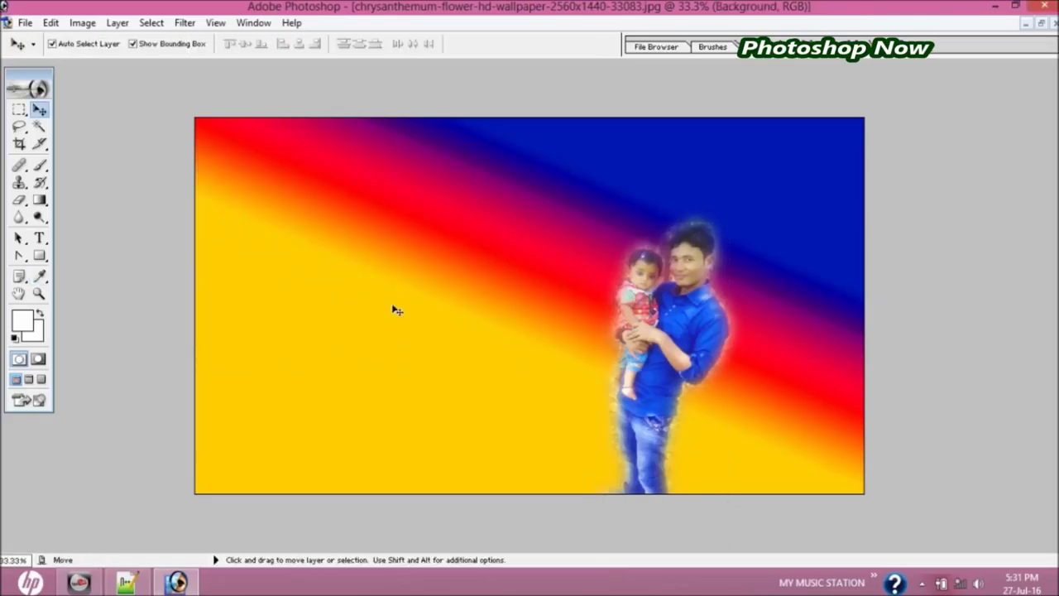
key("ctrl+plus")
key("ctrl+plus")
key("ctrl+plus")
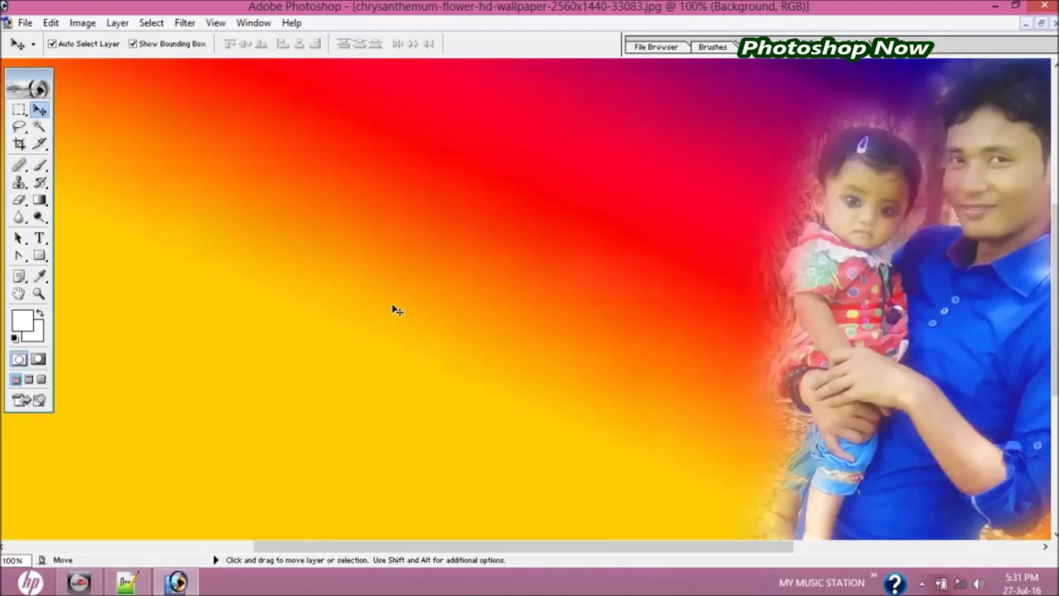
Pan and scroll to bring the man and child fully into view
left_click(1046, 546)
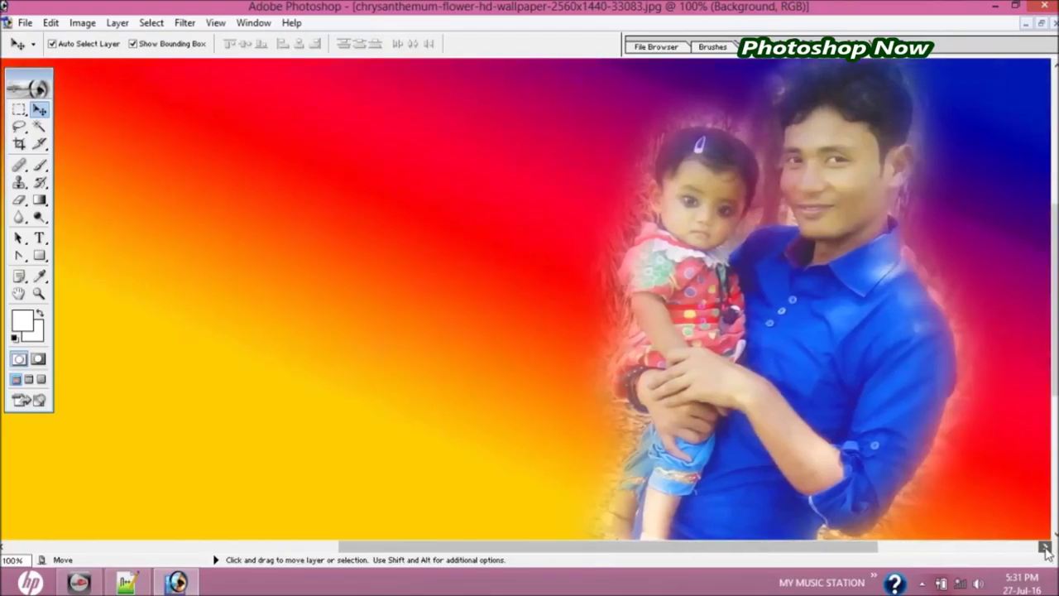
left_click(1045, 547)
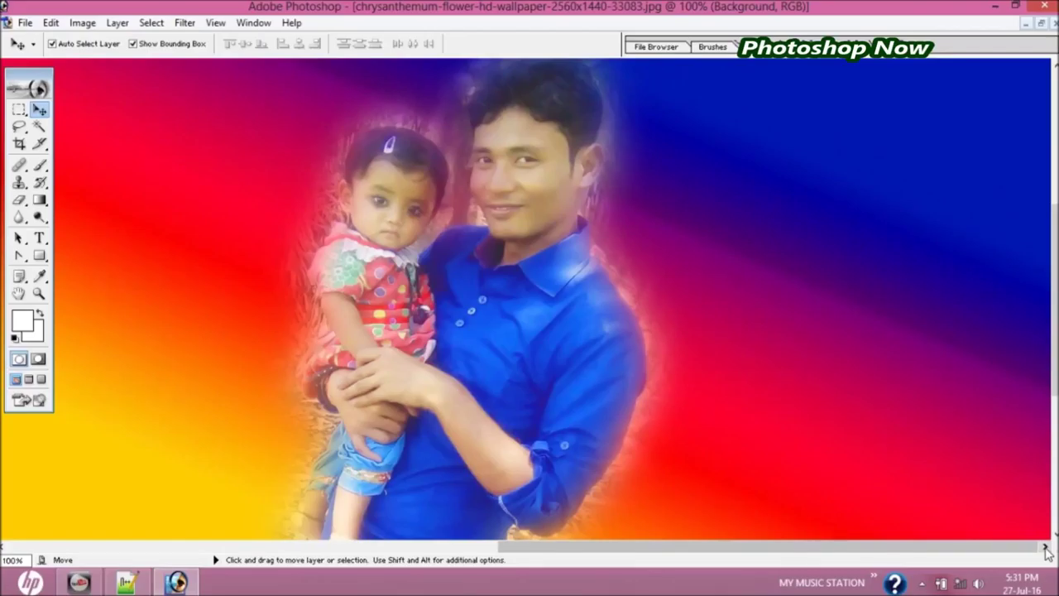
left_click_drag(1055, 206, 1054, 83)
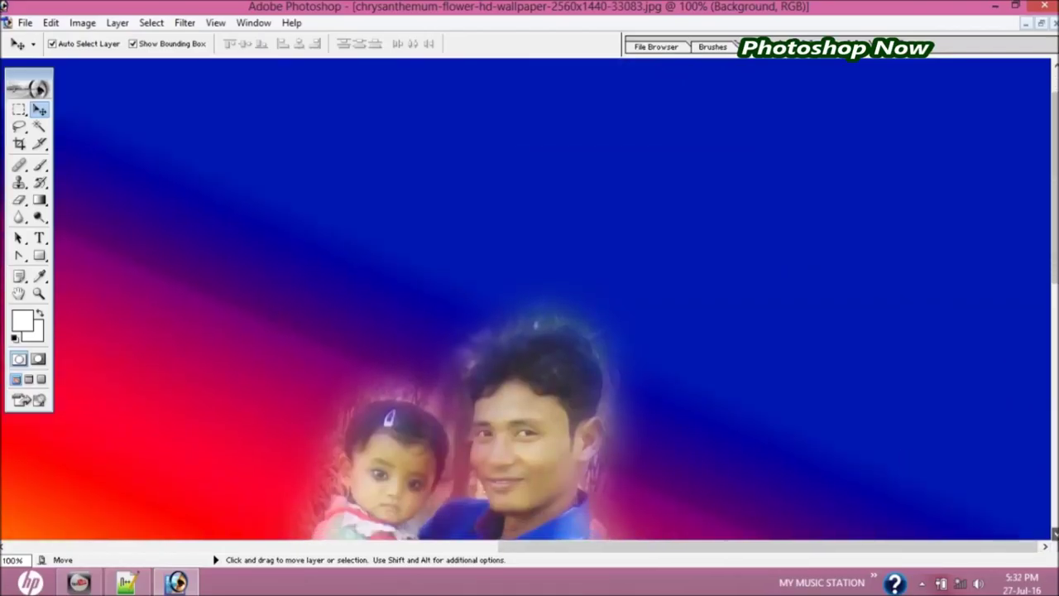
scroll(530, 298, "down", 5)
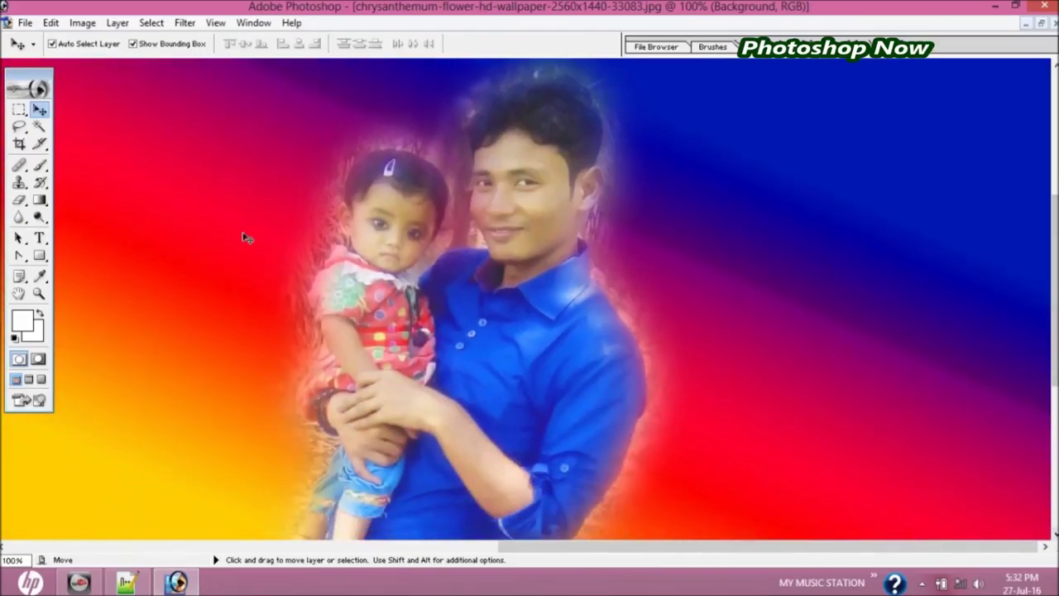
Set the Eraser to 16% opacity and soften the pinkish halo above the child's head
left_click(23, 196)
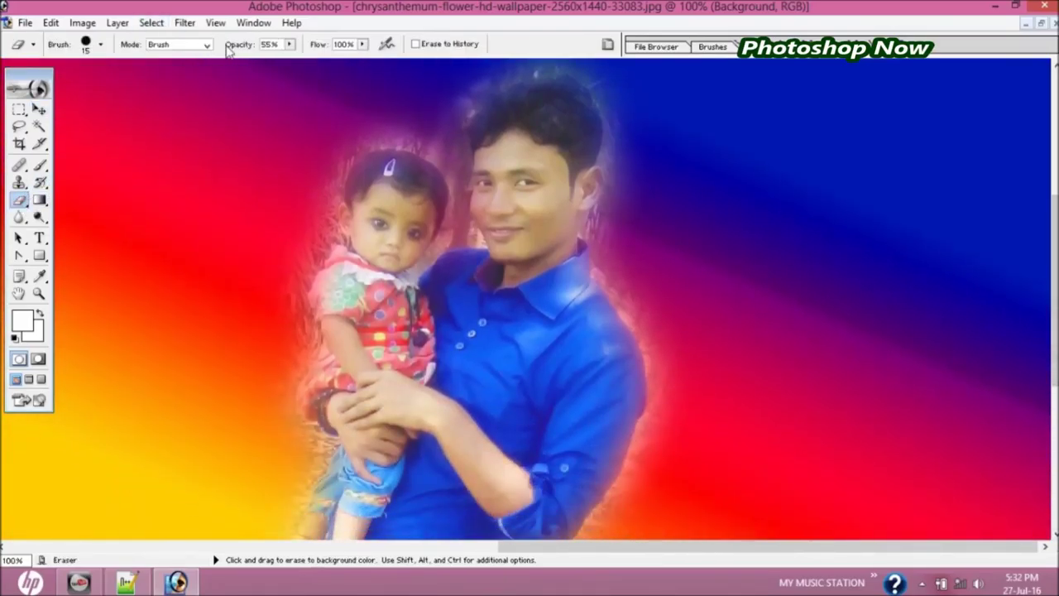
left_click(289, 44)
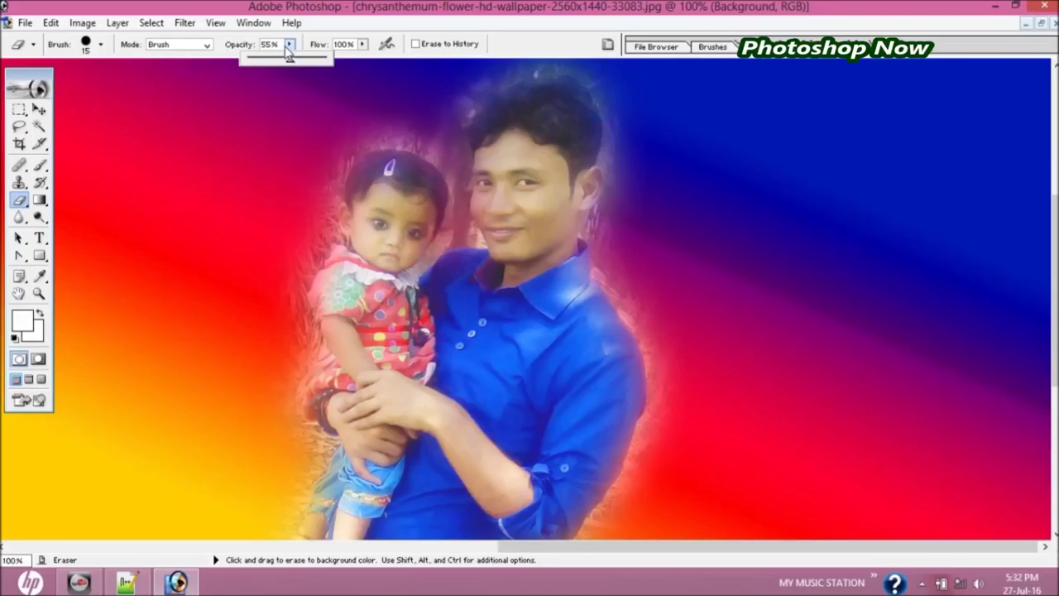
left_click_drag(265, 58, 260, 62)
left_click_drag(412, 146, 332, 189)
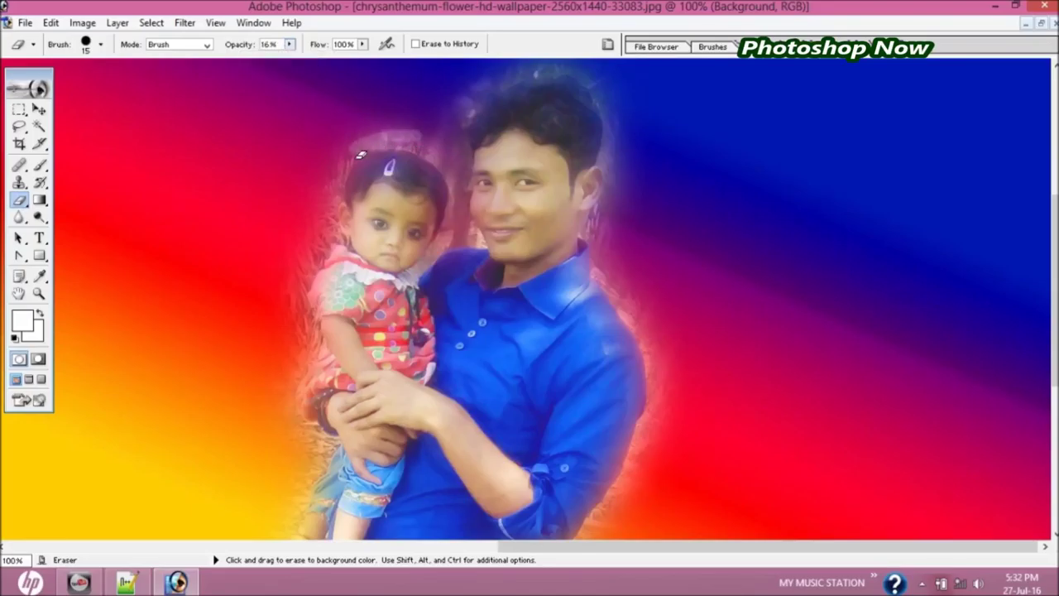
left_click_drag(331, 184, 332, 190)
left_click(39, 112)
Target Layer 1 with the Move tool, then reselect the Eraser
left_click(384, 283)
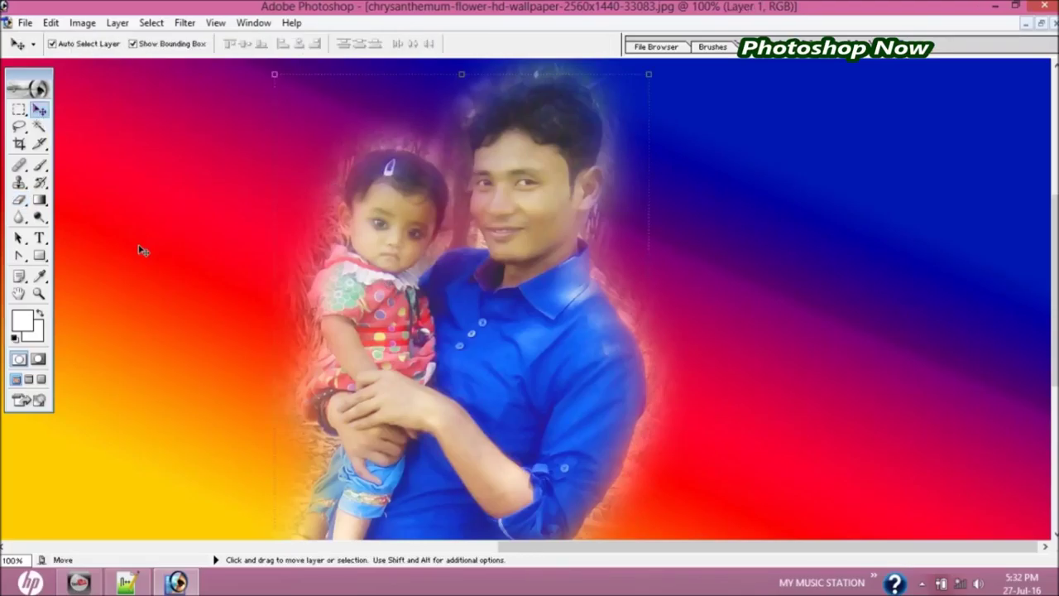
left_click(19, 199)
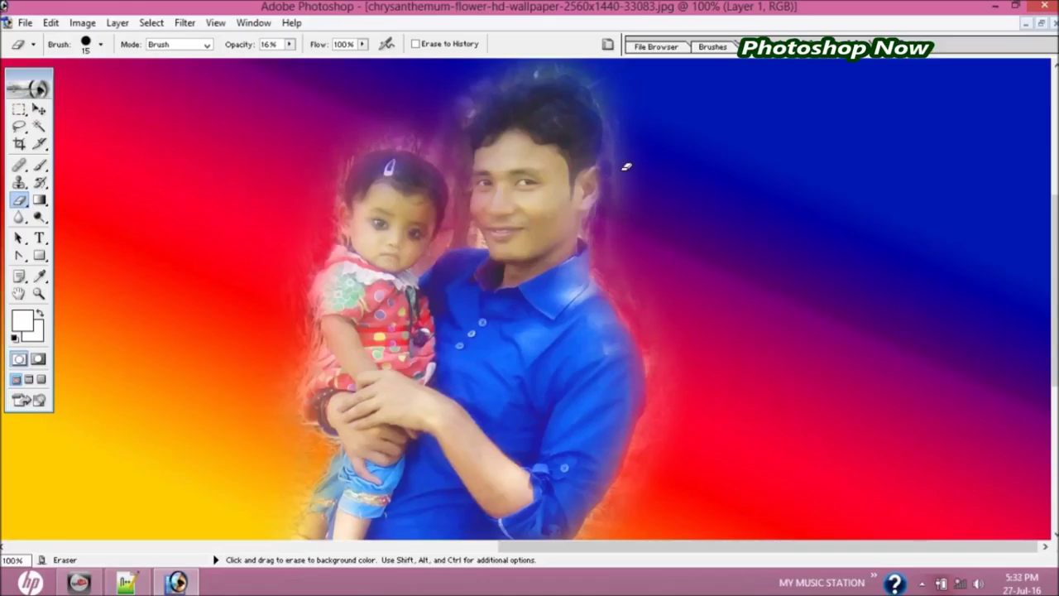
key("super+c")
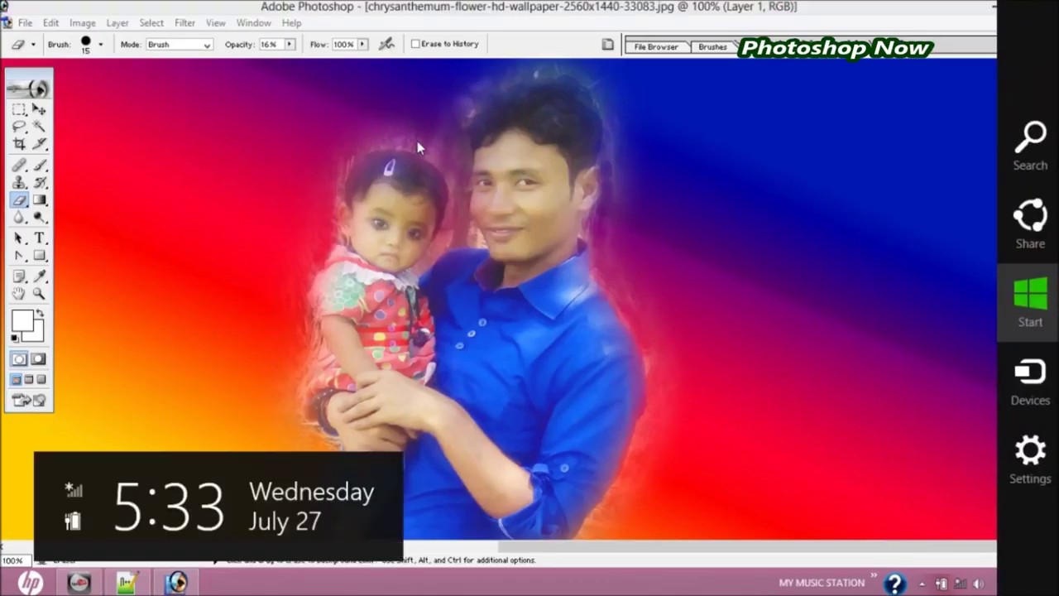
key("Escape")
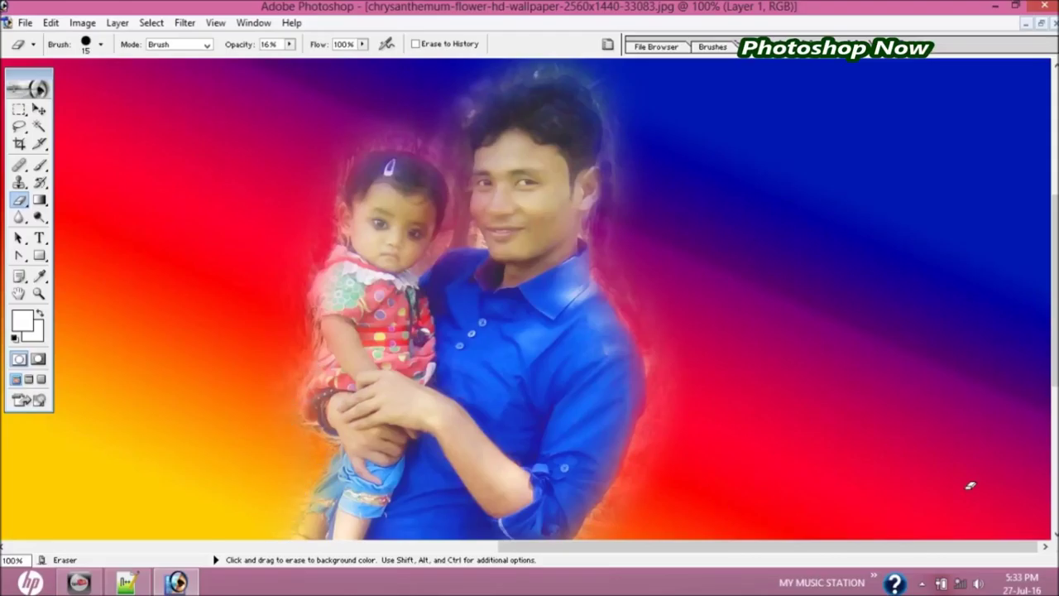
scroll(565, 427, "down", 2)
scroll(565, 426, "down", 2)
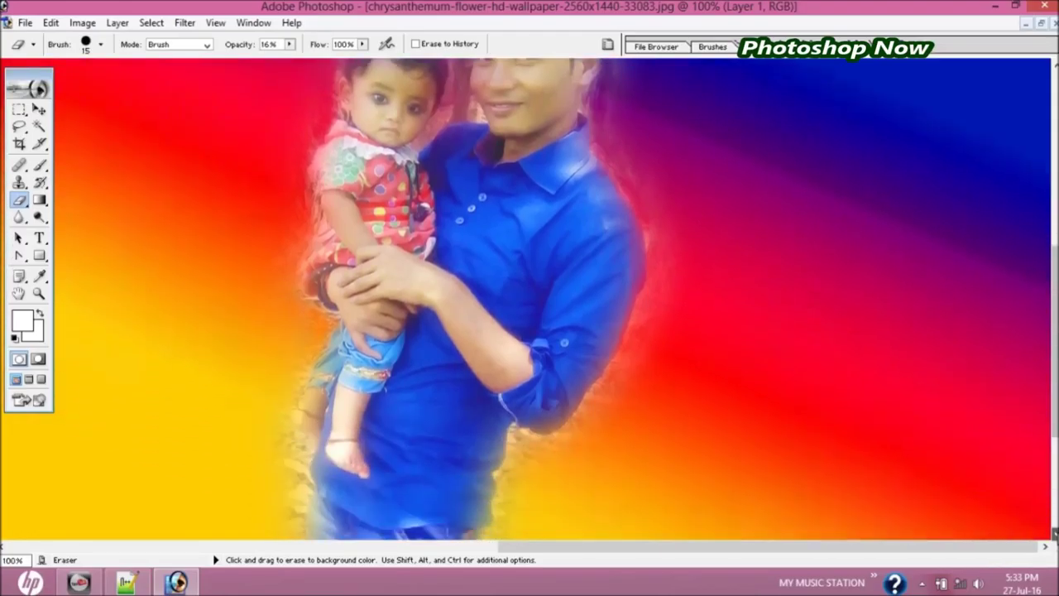
scroll(565, 426, "down", 2)
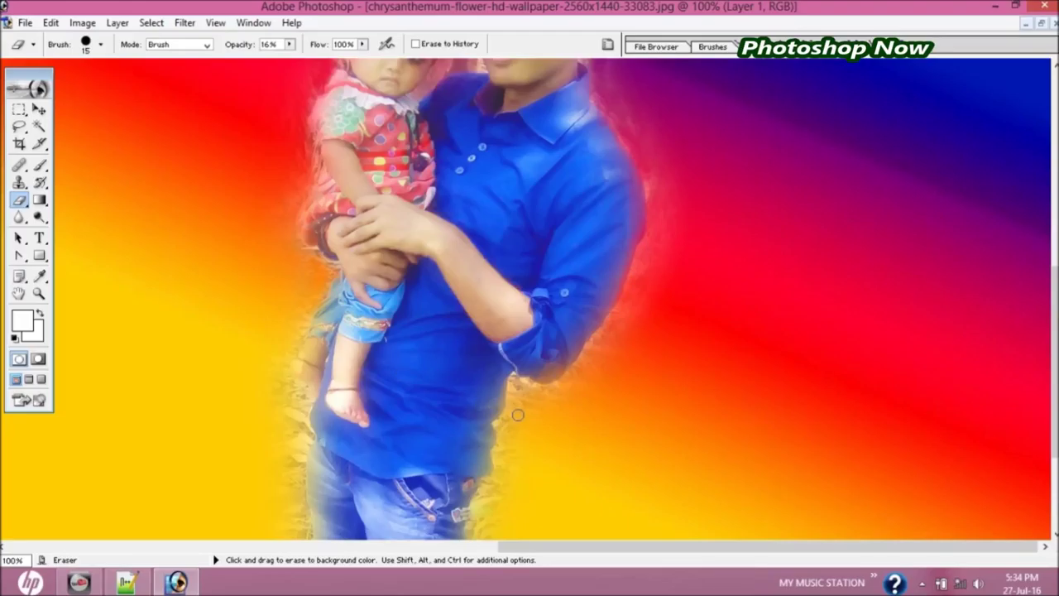
Set the eraser brush Master Diameter to 44 px
left_click(101, 46)
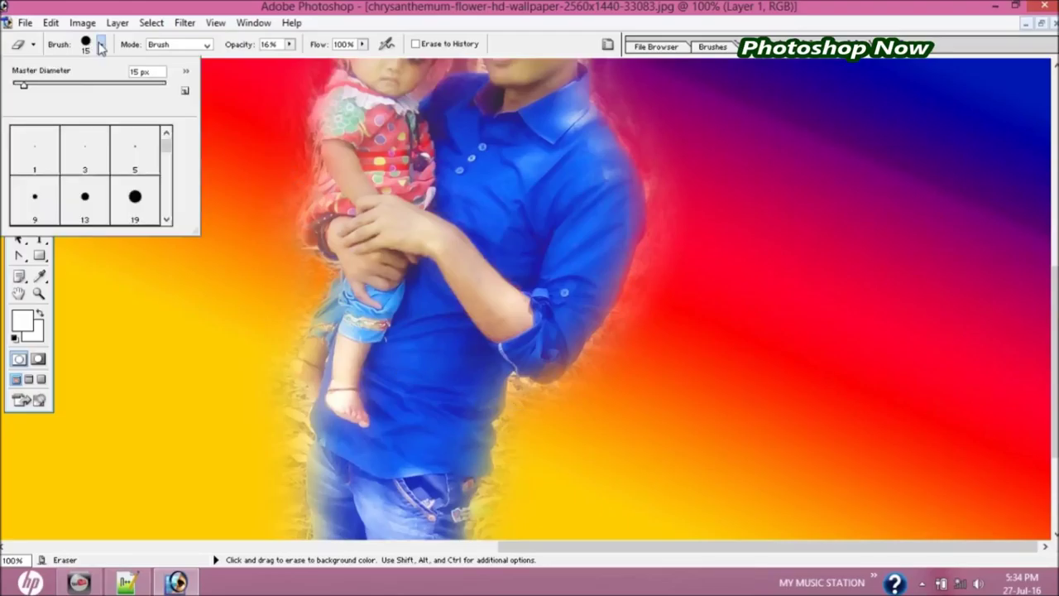
left_click(46, 85)
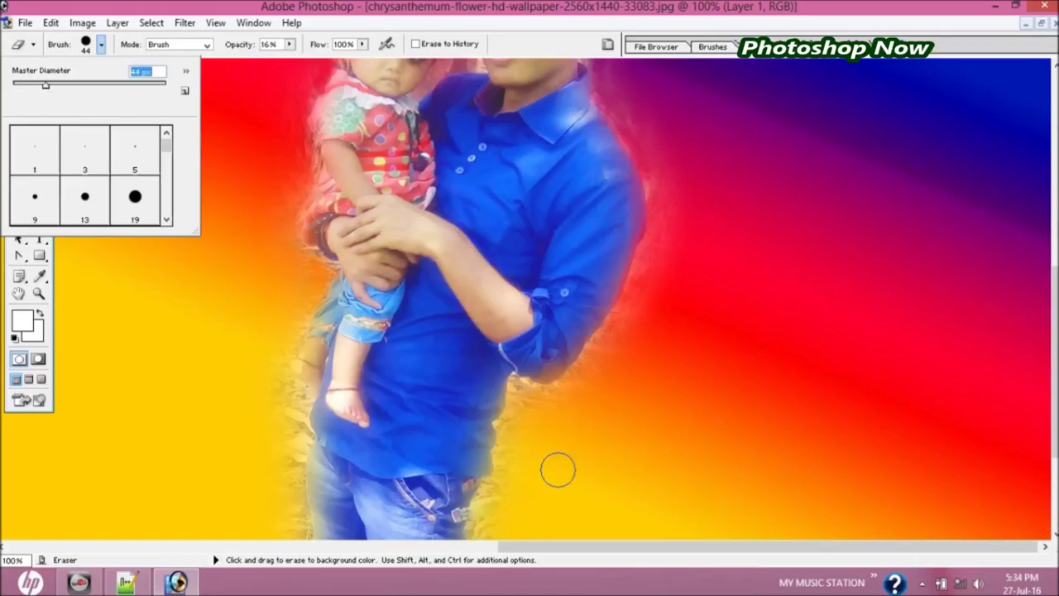
key("Return")
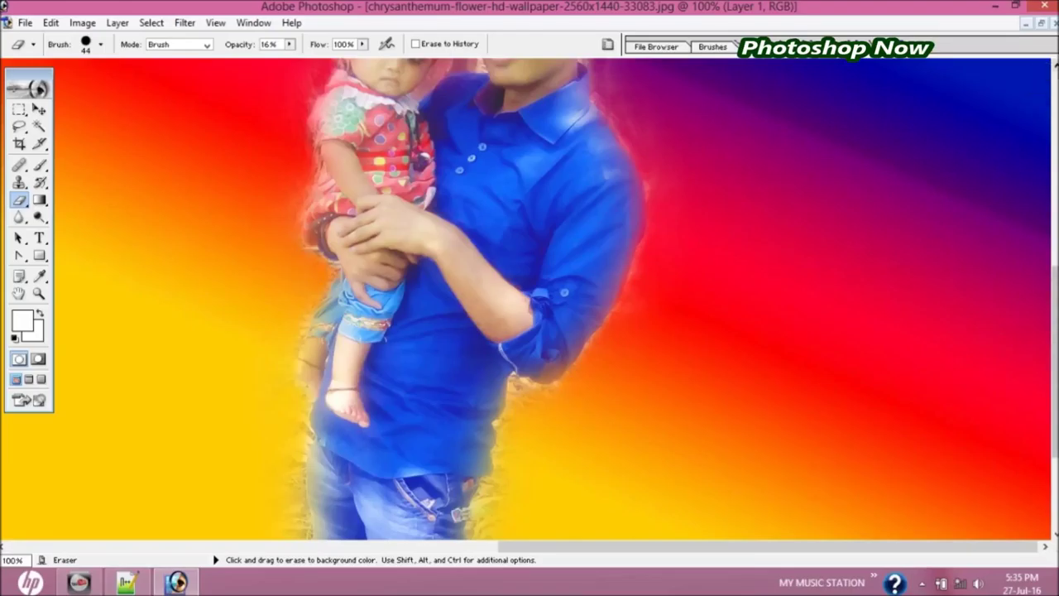
scroll(553, 299, "up", 2)
scroll(553, 300, "up", 3)
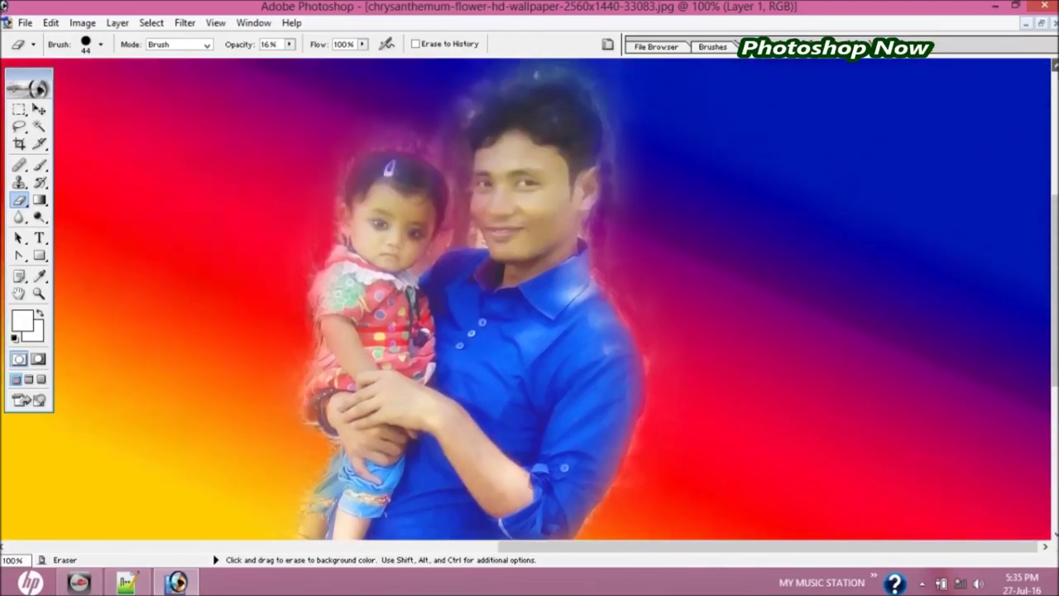
scroll(620, 322, "up", 1)
scroll(621, 323, "up", 1)
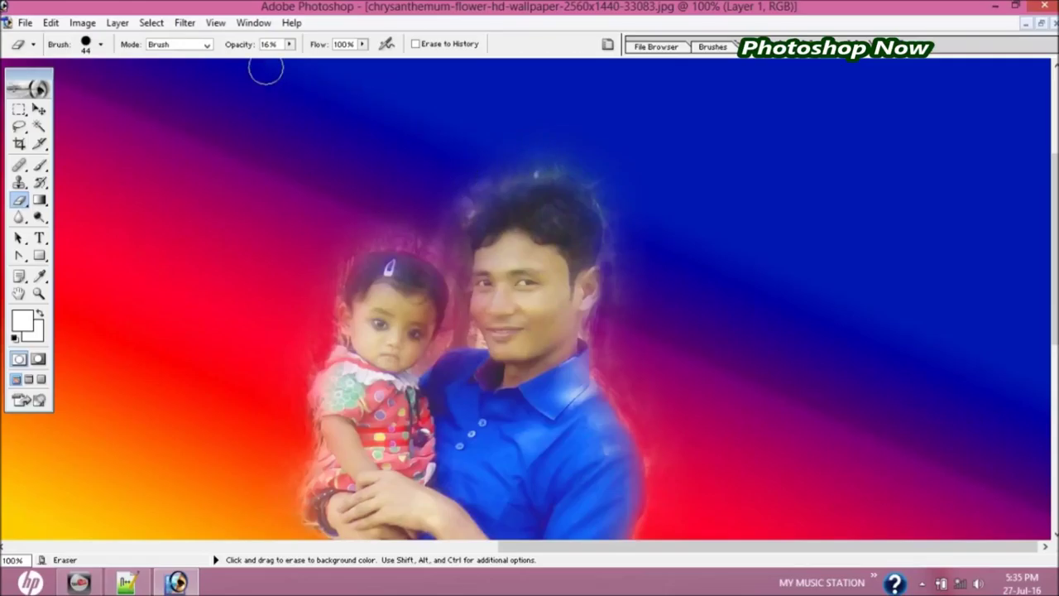
left_click(289, 45)
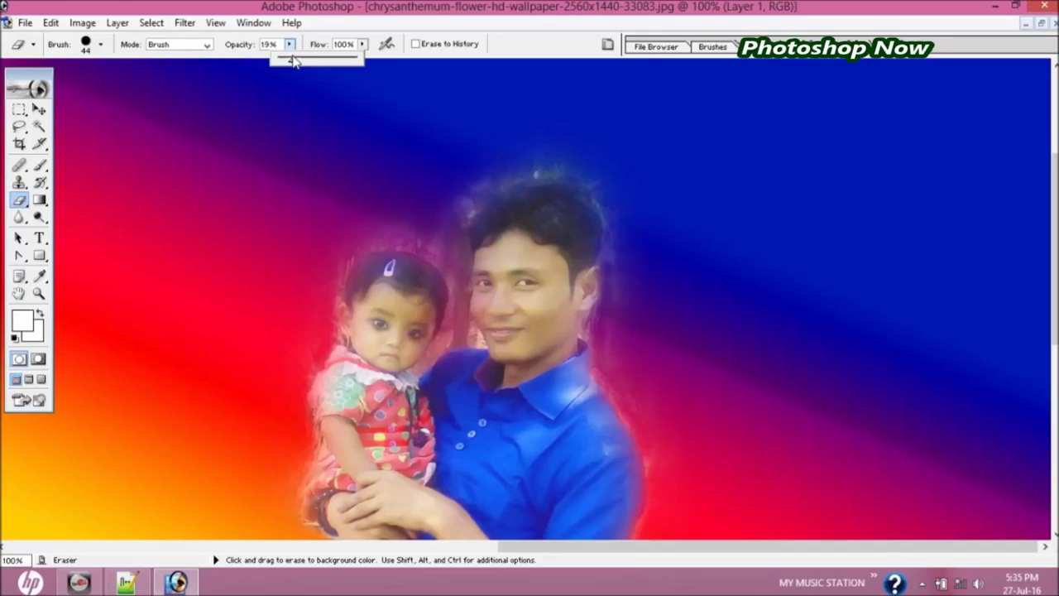
Raise the eraser opacity to 34% and close the opacity slider
left_click_drag(301, 63, 302, 63)
left_click(393, 227)
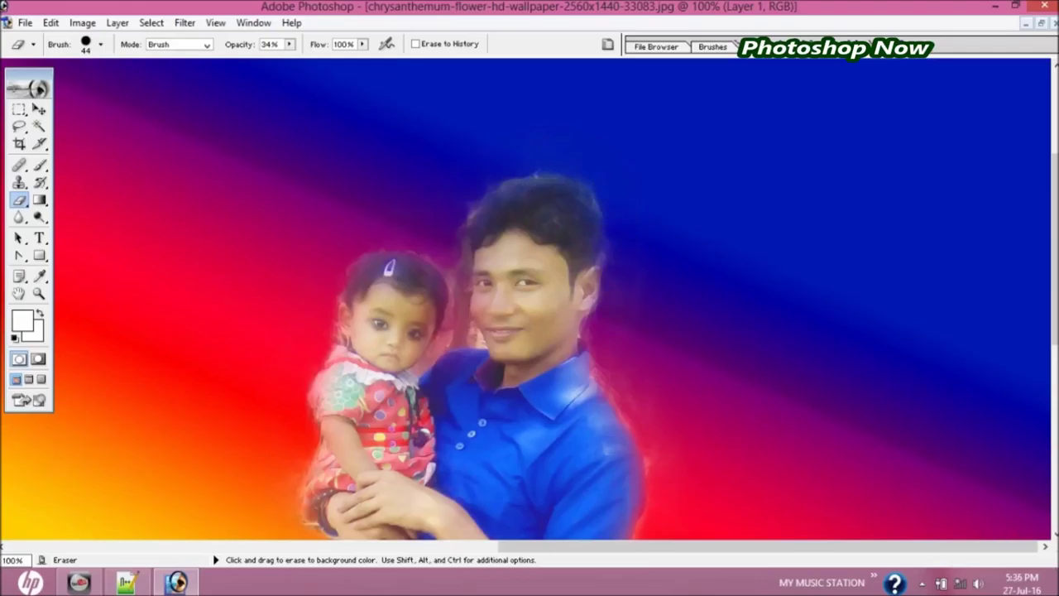
scroll(555, 304, "down", 1)
Erase the light halo along the shirt's right edge and the man's right arm
scroll(554, 305, "down", 1)
scroll(554, 304, "down", 1)
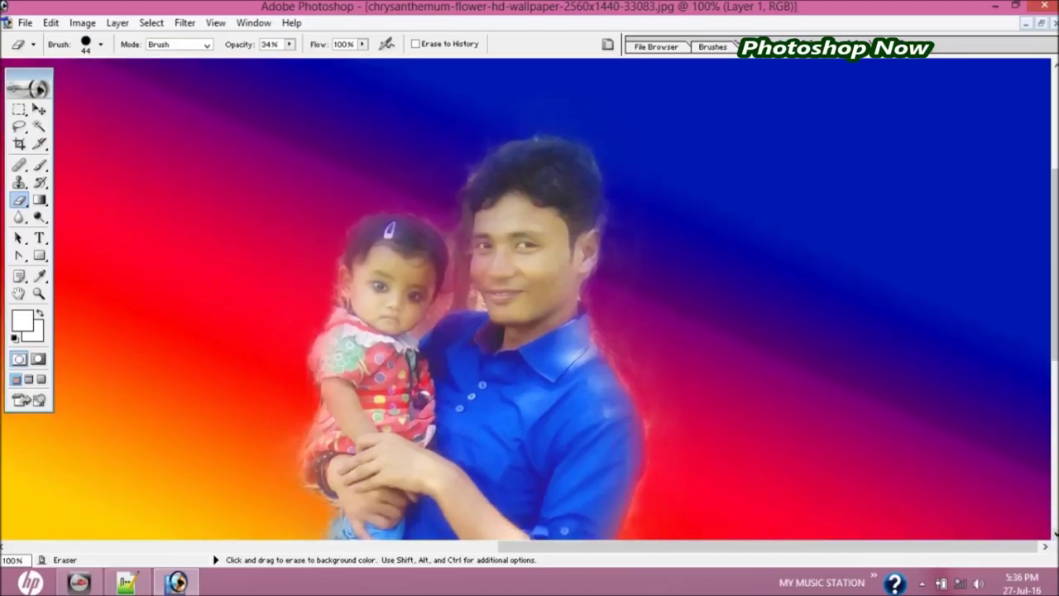
scroll(530, 298, "down", 1)
scroll(530, 298, "down", 2)
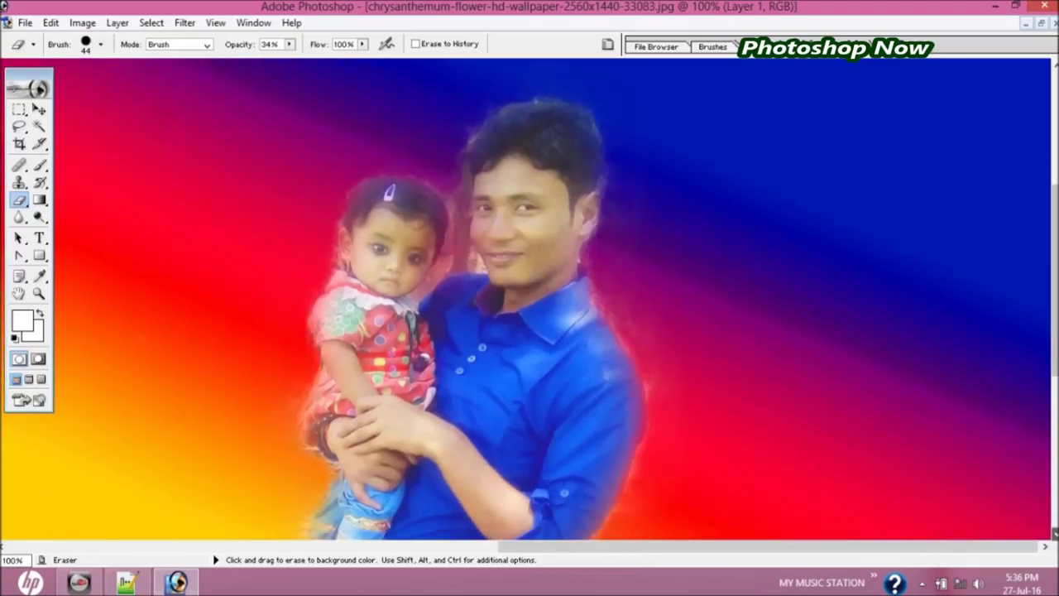
scroll(529, 298, "down", 4)
scroll(530, 298, "down", 7)
scroll(530, 299, "down", 3)
scroll(530, 300, "down", 2)
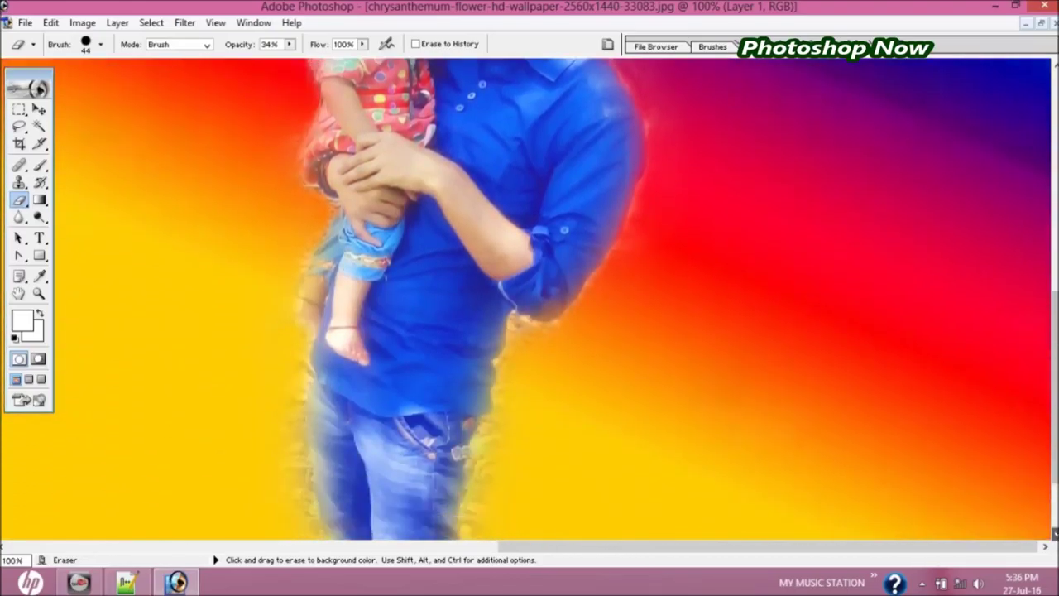
scroll(530, 299, "down", 2)
scroll(529, 299, "down", 1)
mouse_move(492, 248)
left_mouse_down()
mouse_move(544, 235)
mouse_move(521, 228)
mouse_move(480, 359)
mouse_move(491, 324)
mouse_move(484, 432)
mouse_move(487, 345)
mouse_move(499, 336)
mouse_move(472, 402)
mouse_move(479, 485)
mouse_move(522, 276)
mouse_move(543, 268)
mouse_move(574, 219)
left_mouse_up()
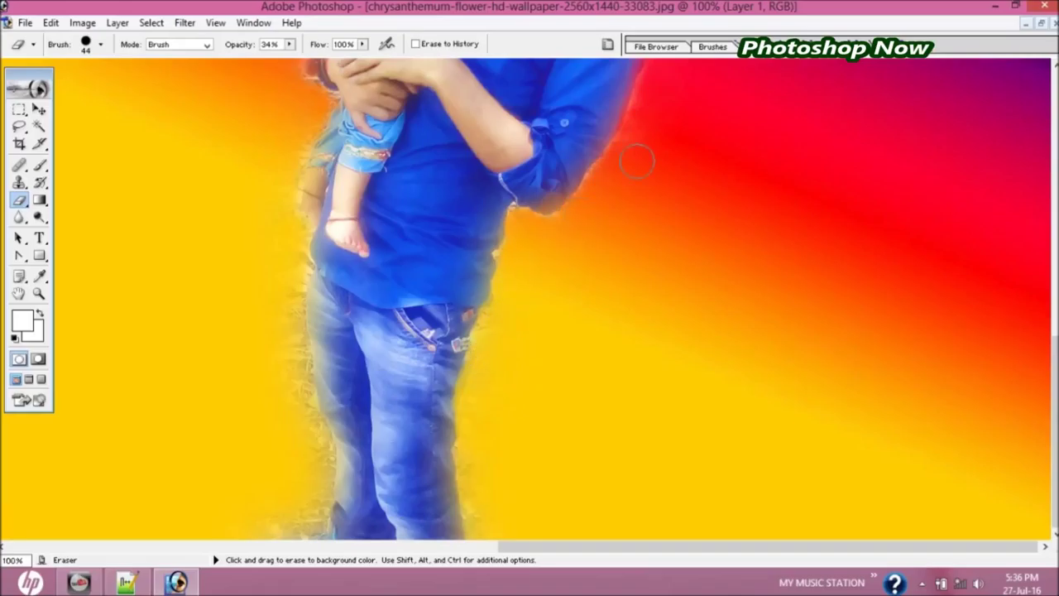
mouse_move(629, 147)
left_mouse_down()
mouse_move(642, 125)
mouse_move(635, 149)
mouse_move(558, 237)
mouse_move(571, 229)
left_mouse_up()
Soften the halo along the jeans' edges, undoing the last stroke on the lower right
mouse_move(284, 367)
left_mouse_down()
mouse_move(284, 279)
mouse_move(291, 350)
mouse_move(275, 291)
mouse_move(287, 220)
mouse_move(285, 415)
mouse_move(293, 421)
mouse_move(300, 409)
mouse_move(282, 348)
mouse_move(316, 438)
mouse_move(303, 530)
left_mouse_up()
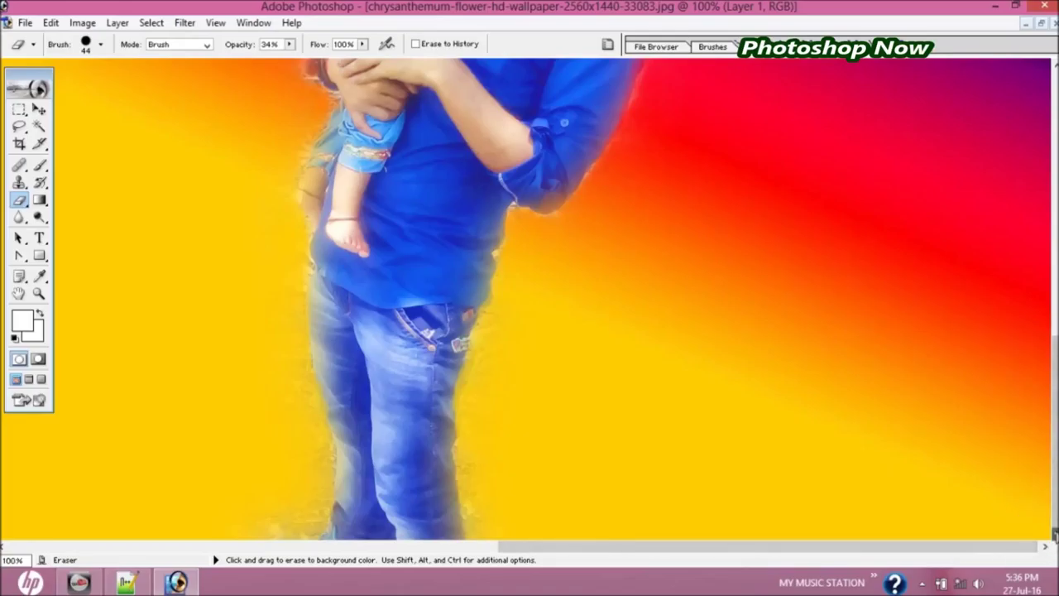
mouse_move(499, 487)
left_mouse_down()
mouse_move(485, 518)
mouse_move(473, 456)
mouse_move(469, 529)
mouse_move(471, 509)
left_mouse_up()
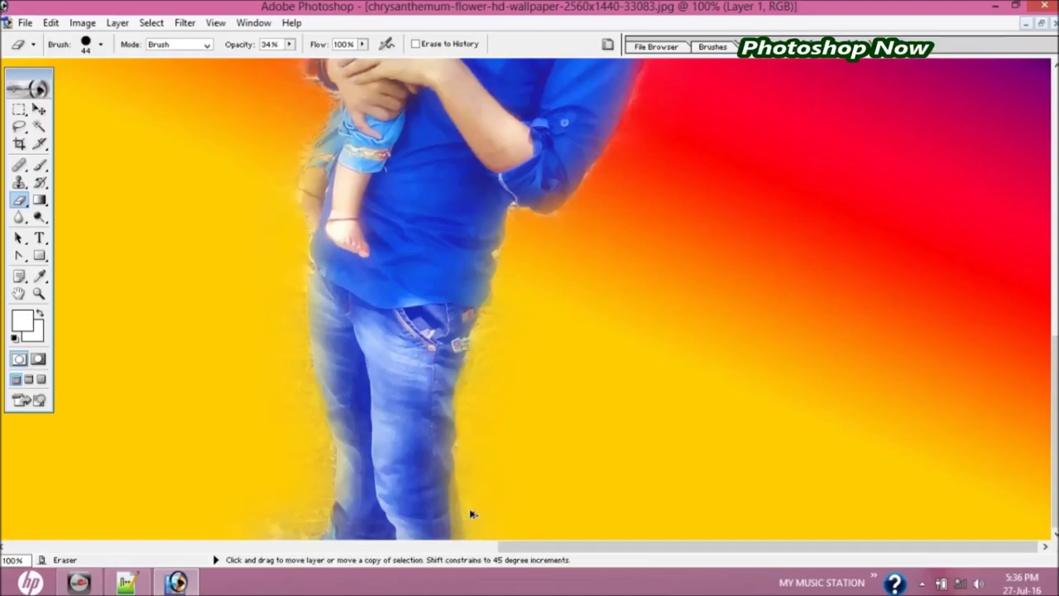
key("ctrl+alt+z")
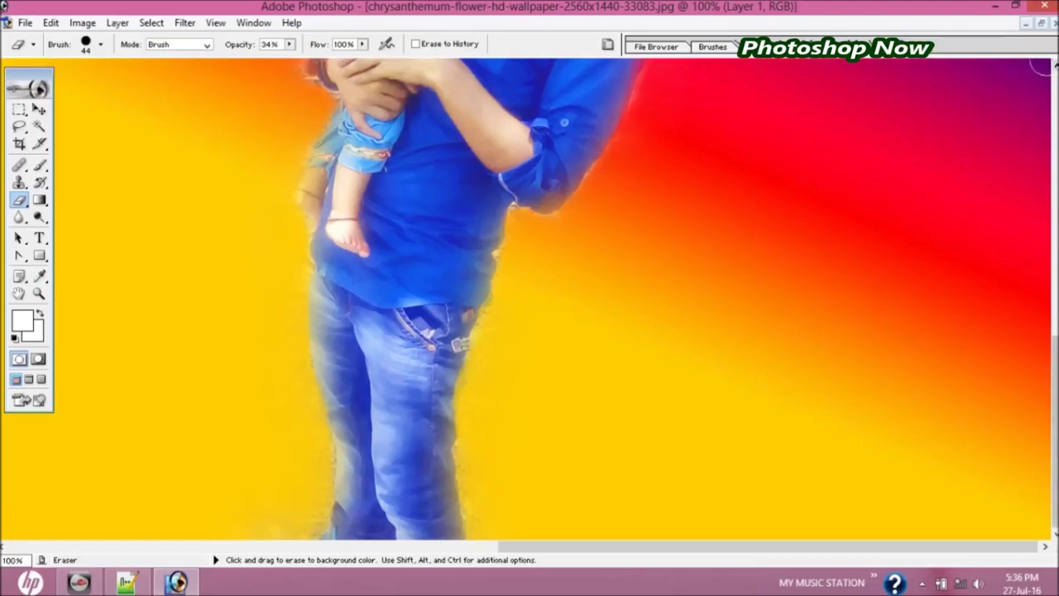
scroll(1044, 69, "up", 2)
scroll(1044, 70, "up", 1)
scroll(1045, 69, "up", 2)
scroll(1044, 69, "up", 2)
scroll(1044, 69, "up", 3)
scroll(1044, 69, "up", 2)
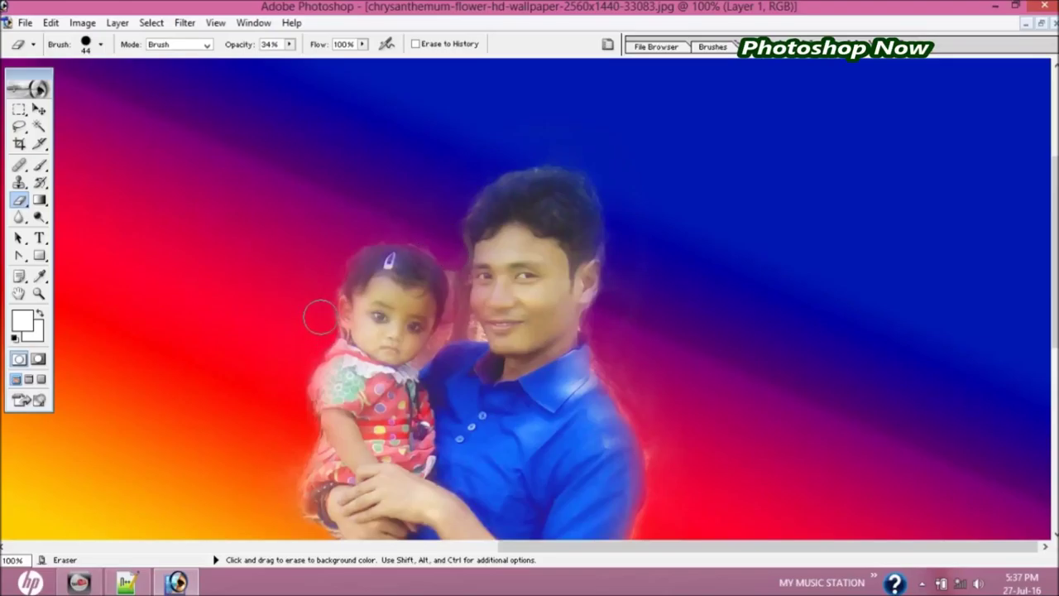
left_click(100, 44)
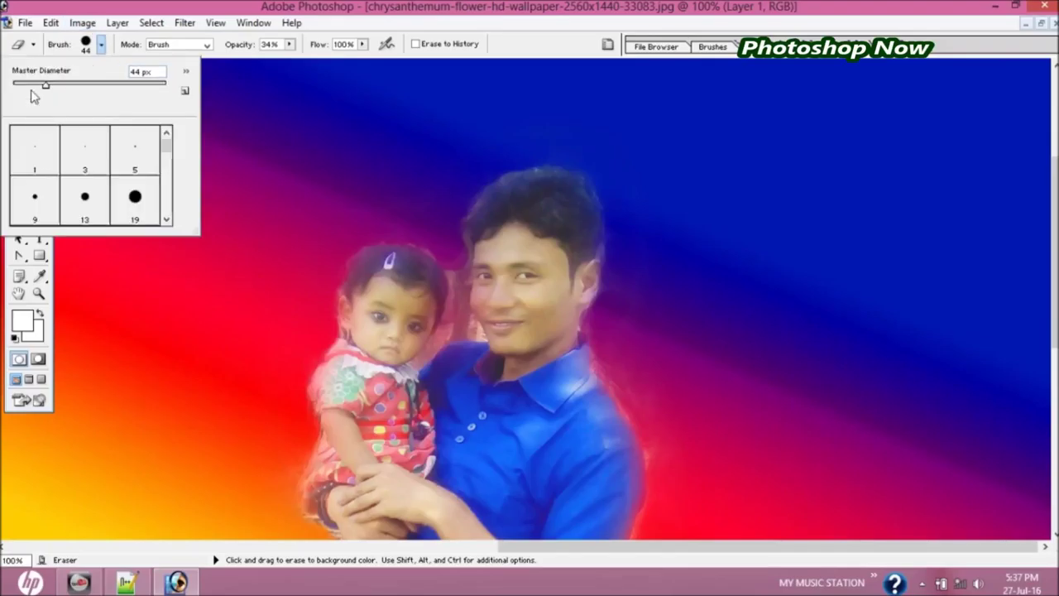
Shrink the eraser to 14 px and soften the halo along both sides of the man's hair
left_click(23, 86)
left_click(454, 293)
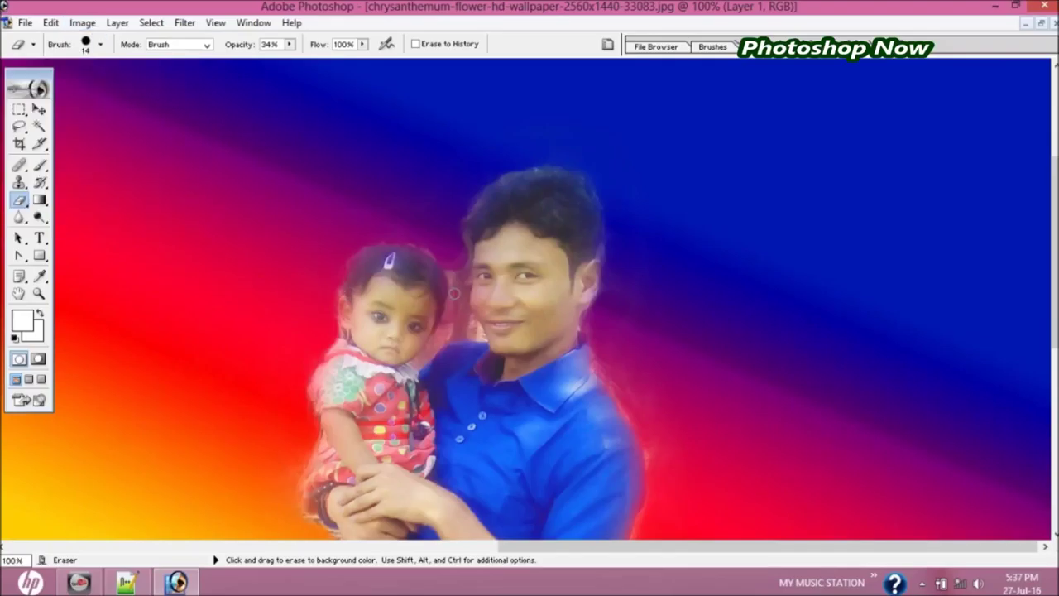
left_click_drag(468, 249, 507, 173)
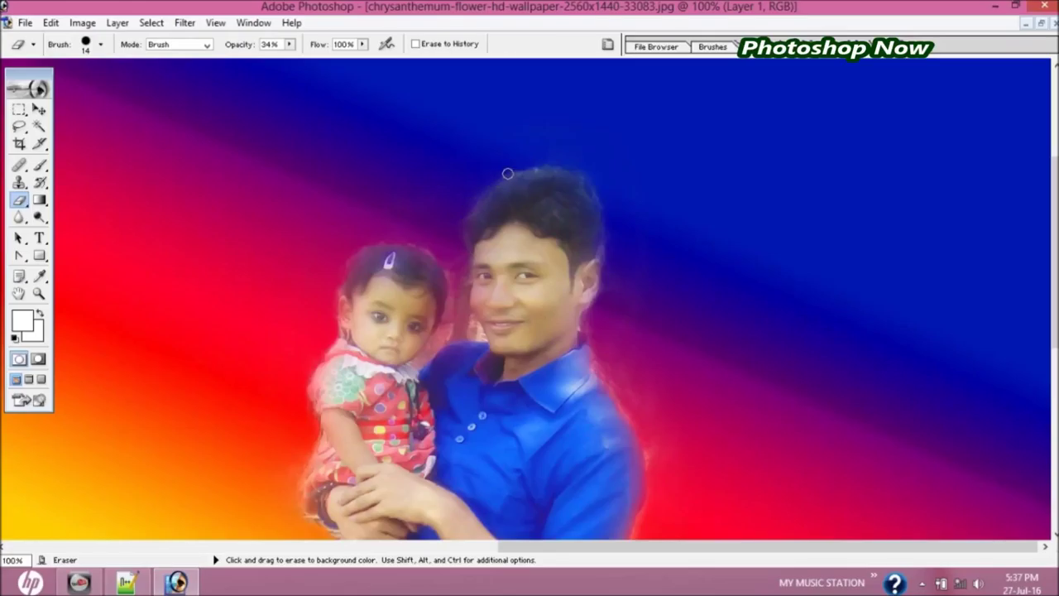
mouse_move(553, 166)
left_mouse_down()
mouse_move(589, 180)
mouse_move(602, 210)
left_mouse_up()
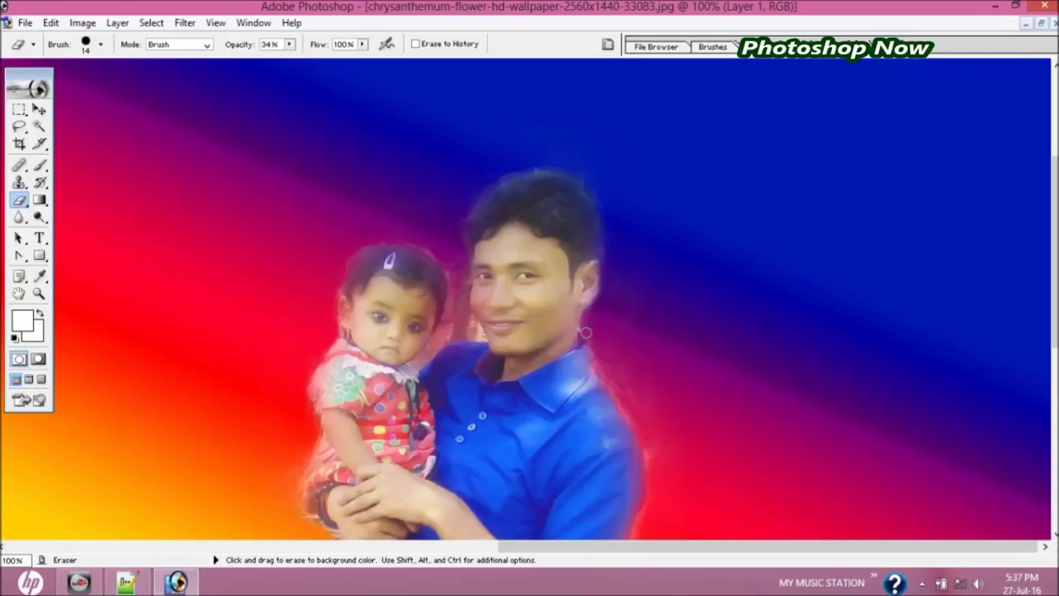
Erase the white halo at the man's right shoulder and between the child's head and collar
left_click_drag(600, 345, 597, 373)
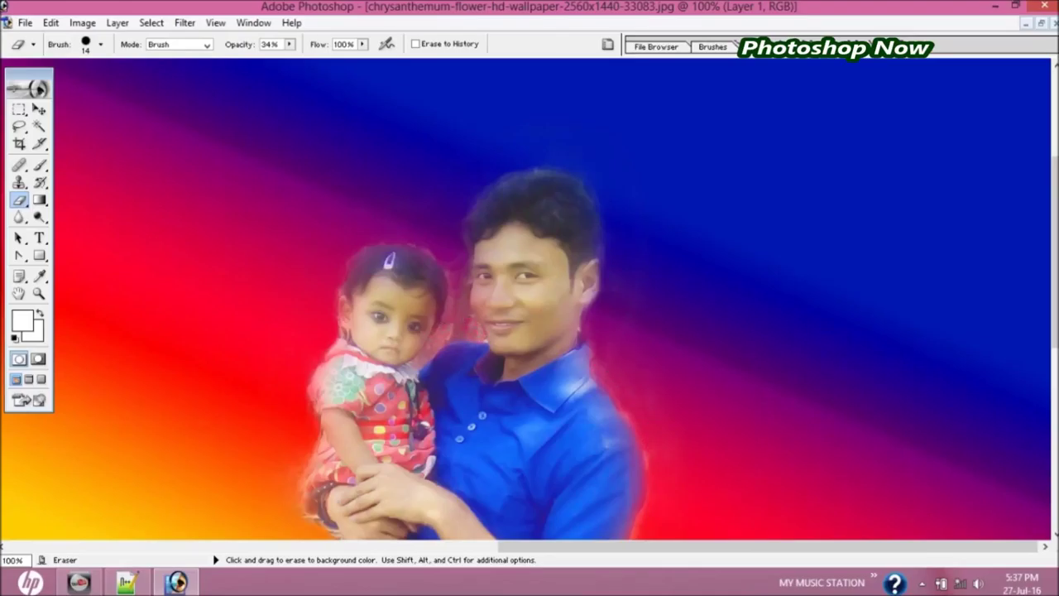
left_click_drag(451, 330, 432, 356)
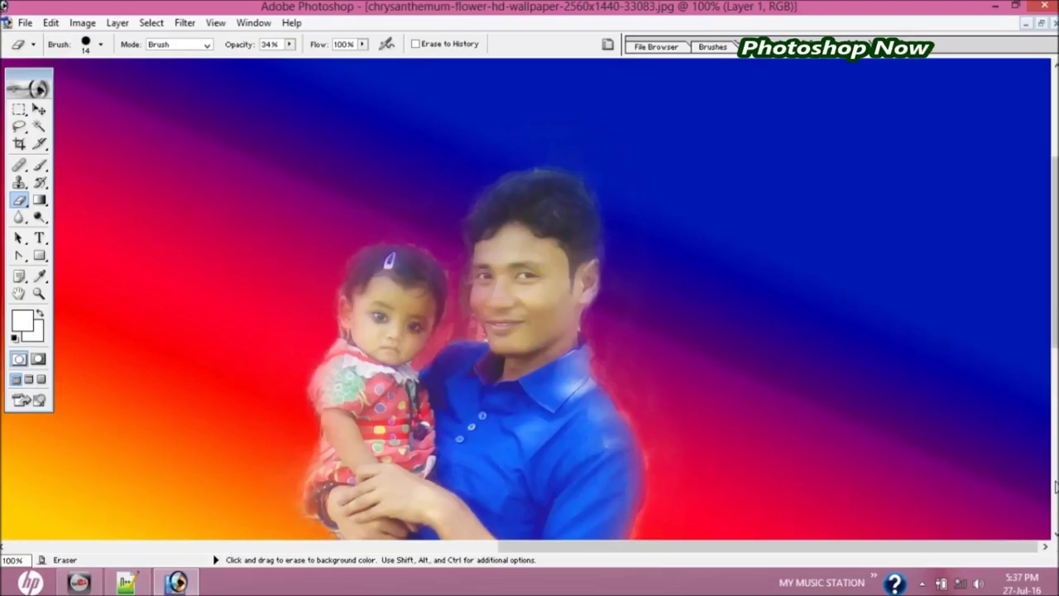
scroll(1054, 538, "down", 1)
scroll(1054, 538, "down", 2)
scroll(1054, 538, "down", 2)
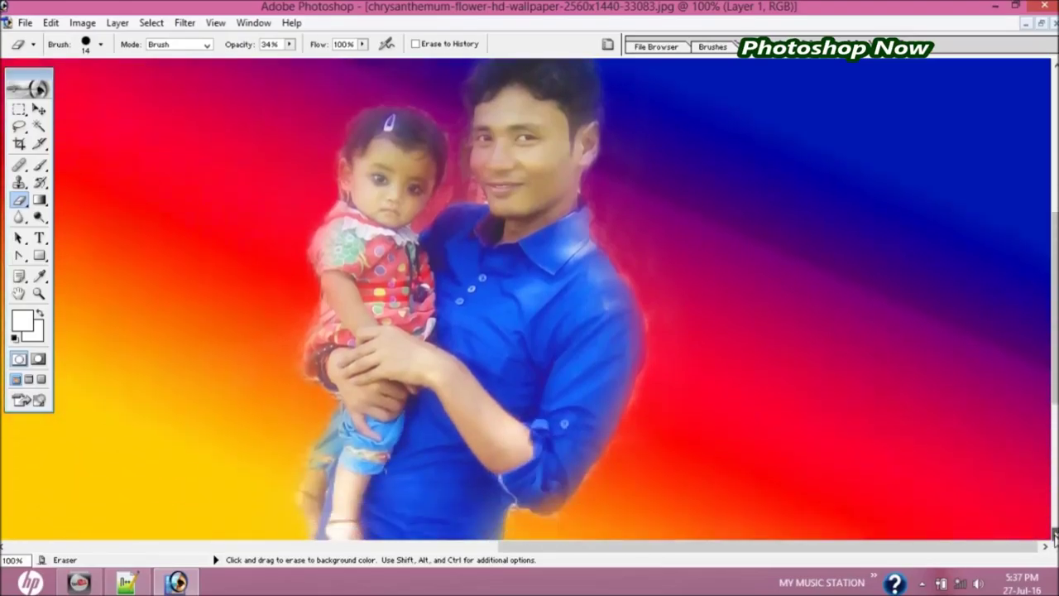
scroll(1054, 538, "down", 3)
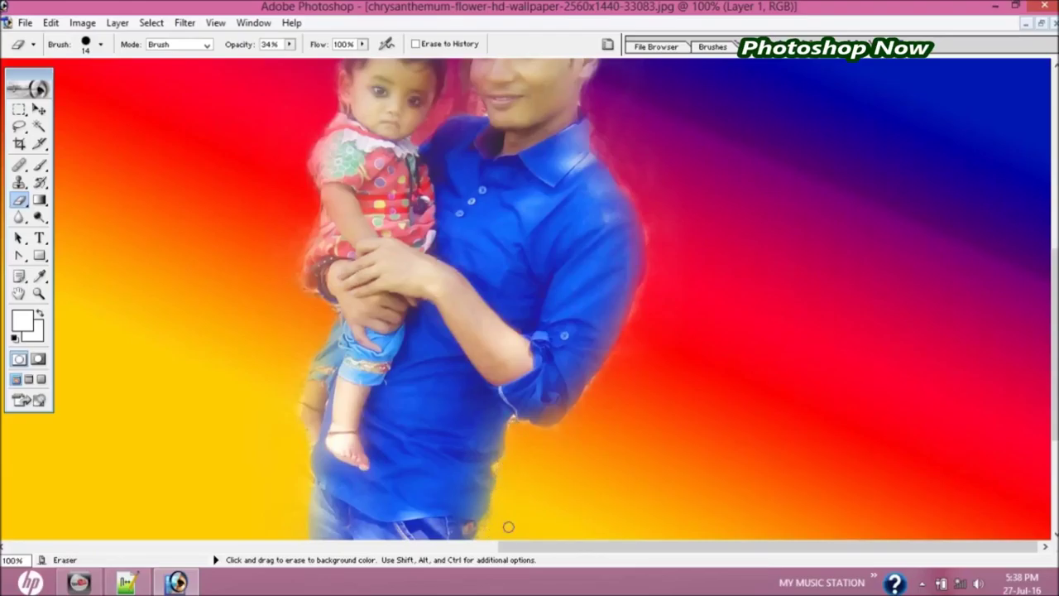
scroll(1049, 521, "down", 5)
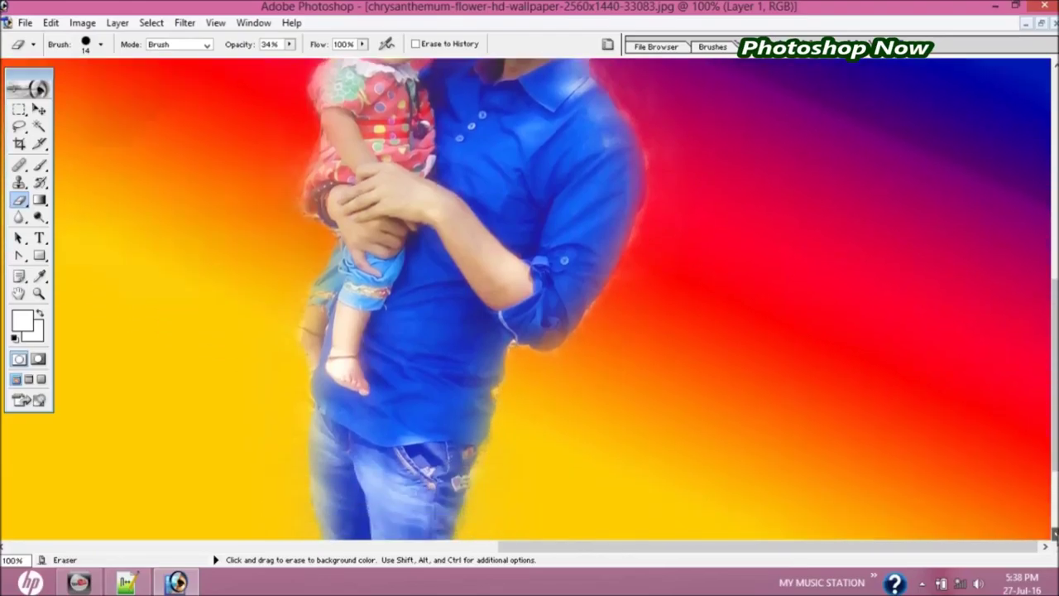
scroll(1049, 522, "down", 2)
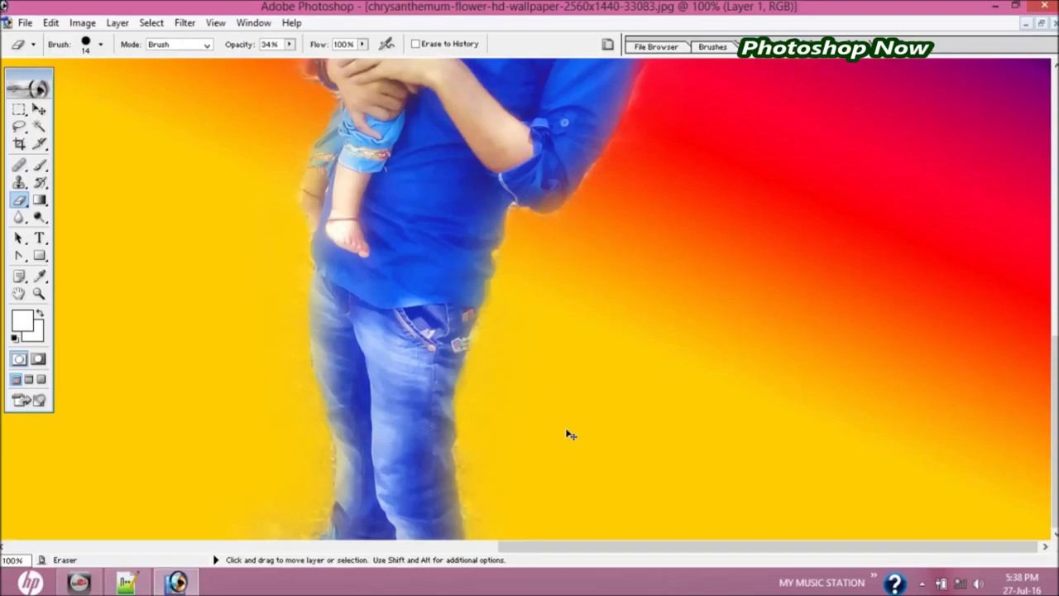
Zoom out to 33.3%, then back in to 50%, framing the whole composition
key("ctrl+minus")
key("ctrl+minus")
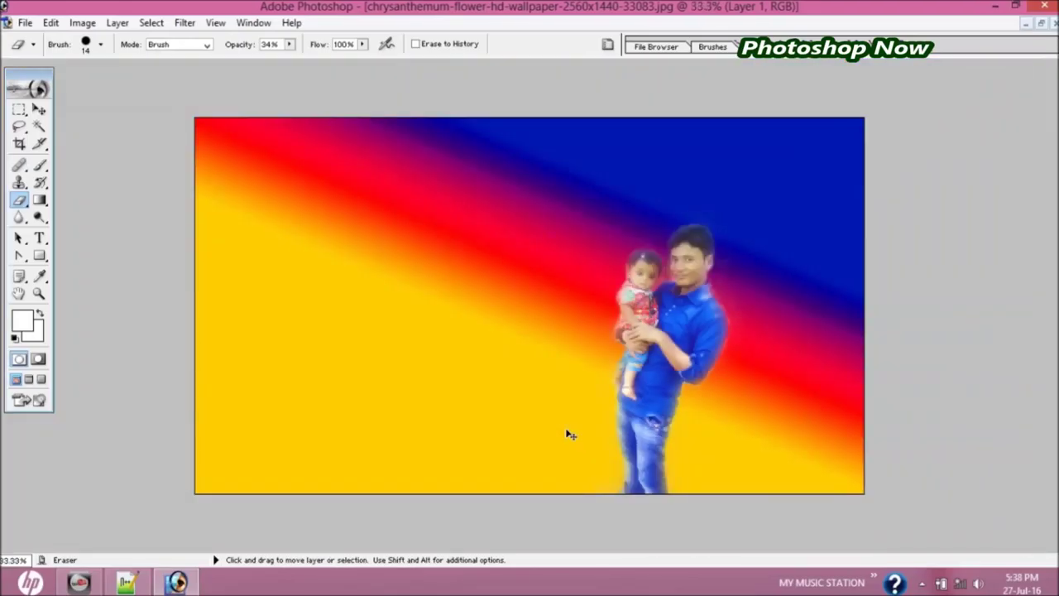
key("ctrl+plus")
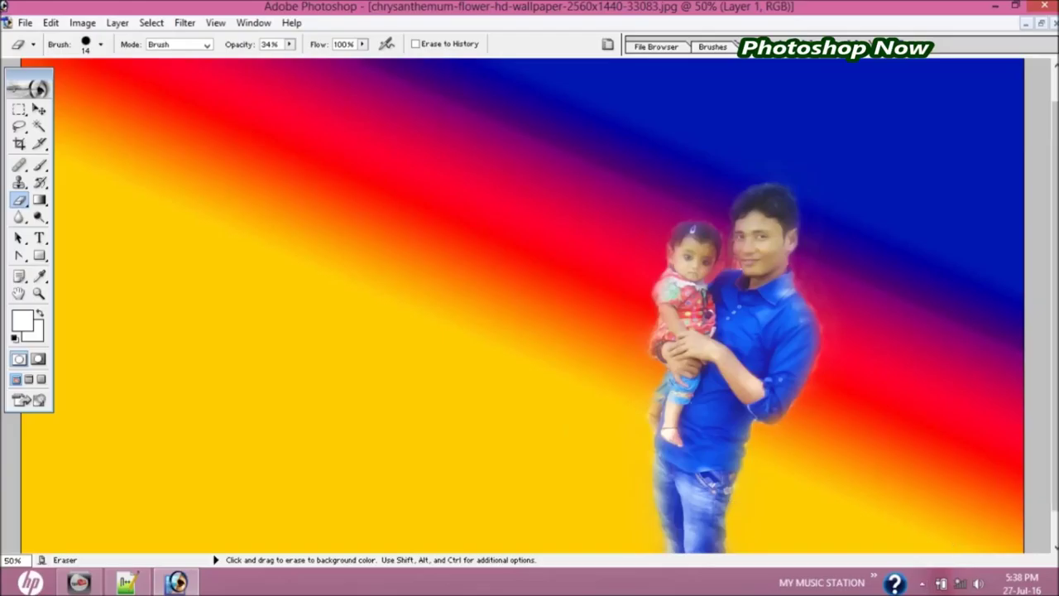
scroll(1055, 546, "down", 2)
scroll(1054, 547, "down", 2)
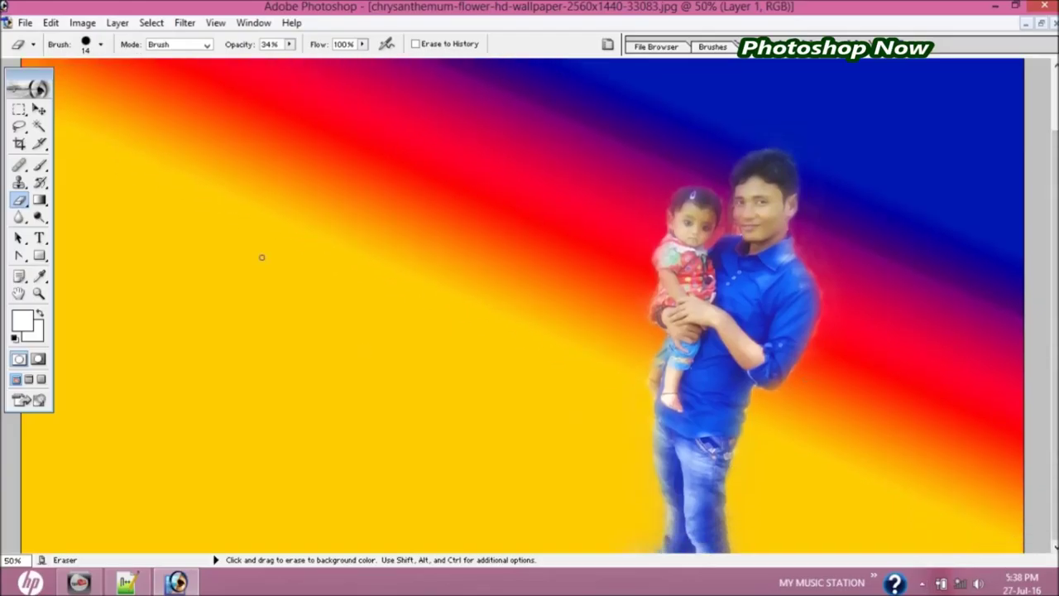
key("ctrl+shift+s")
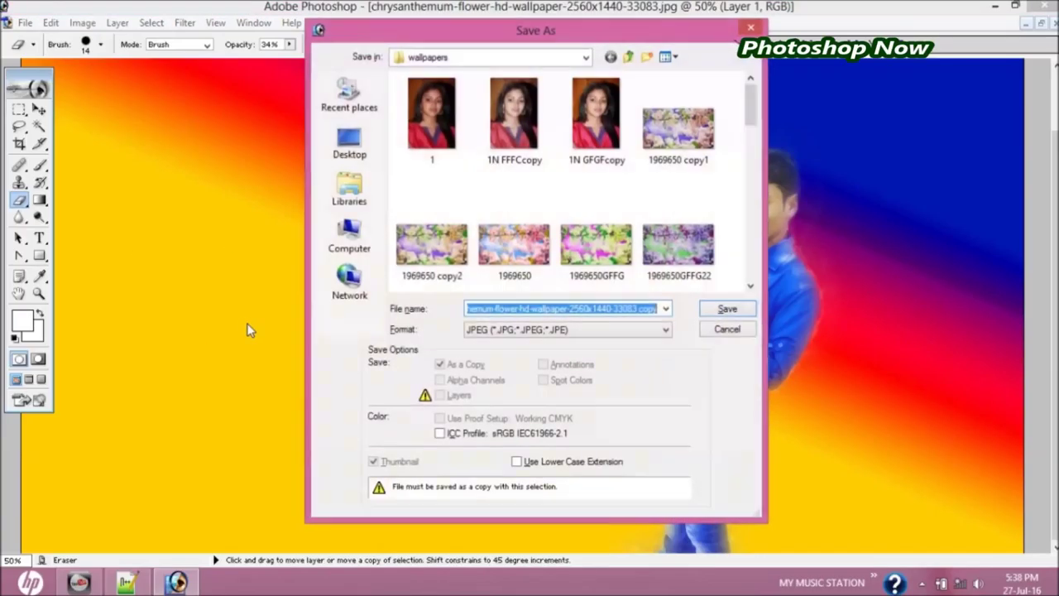
Choose Desktop > wallpapers as the save location with JPEG as the format
left_click(346, 142)
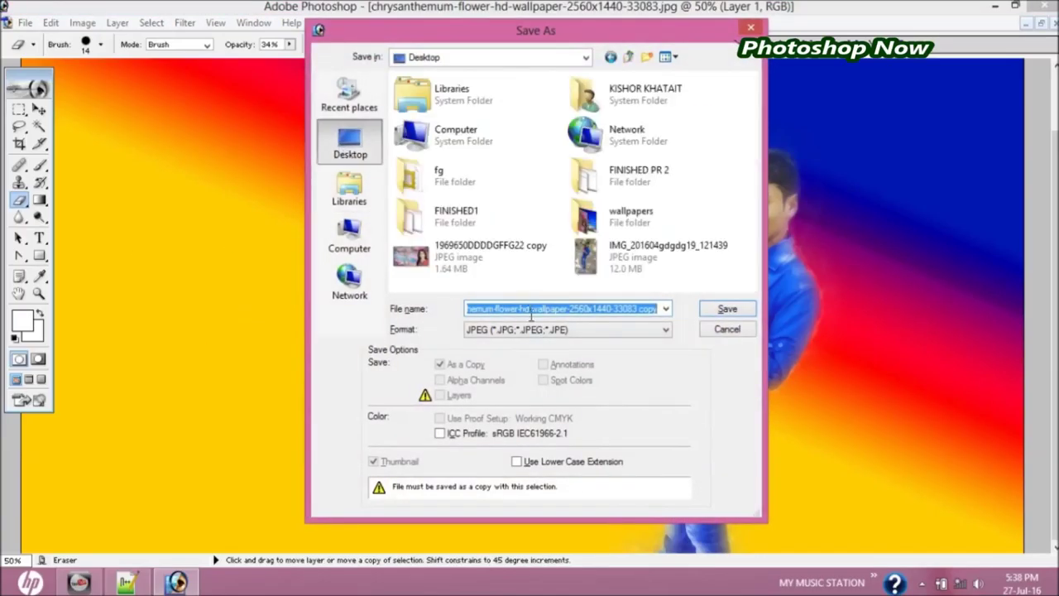
left_click(530, 312)
left_click(627, 224)
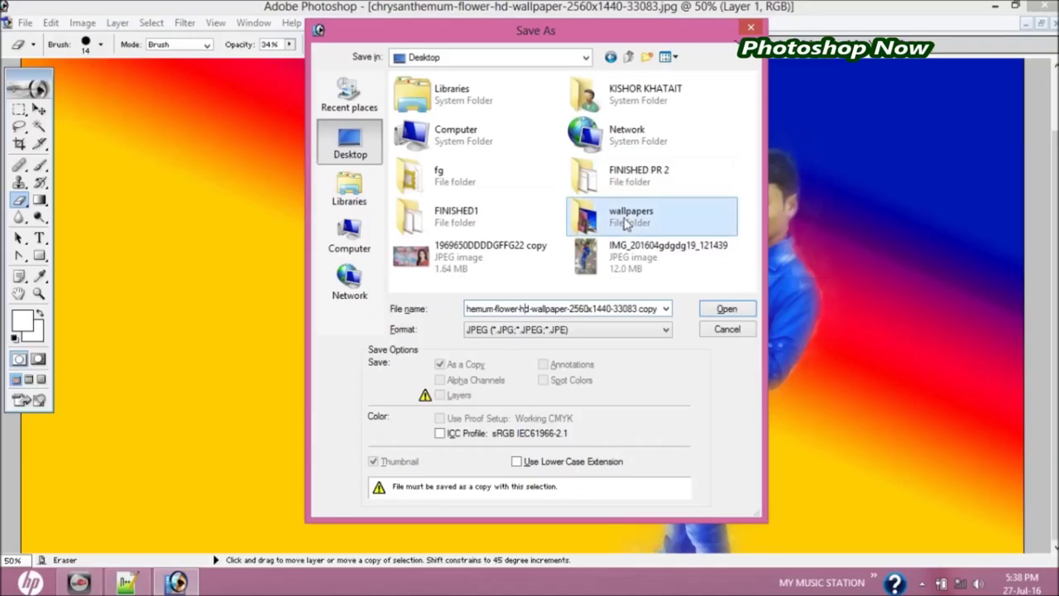
double_click(626, 224)
left_click(521, 330)
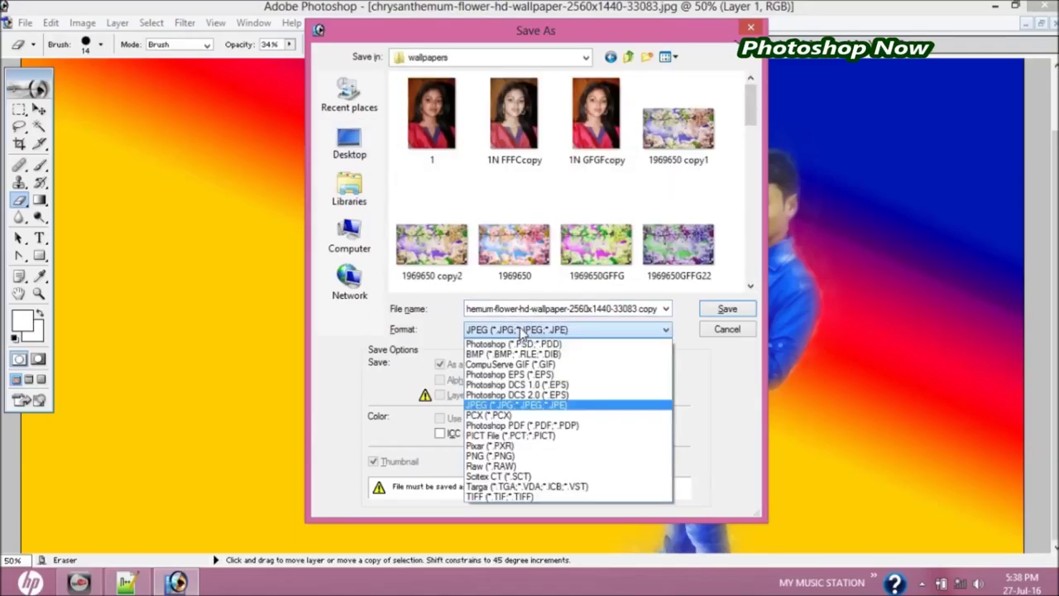
left_click(522, 331)
Save the copy as 'dddd' at Maximum JPEG quality, then open it from the wallpapers folder
key("shift+Tab")
type("dd")
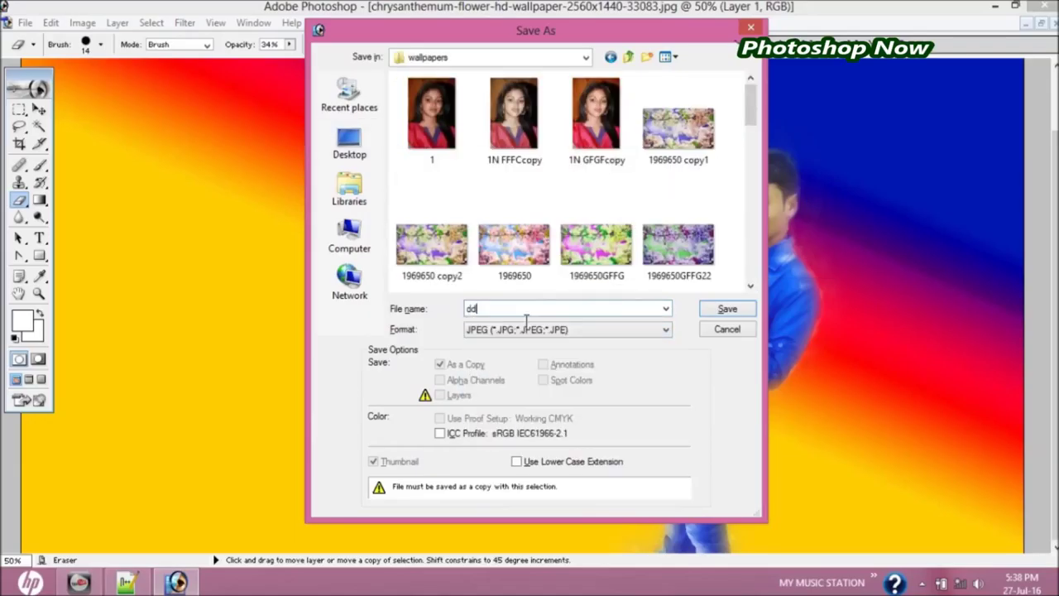
left_click(727, 309)
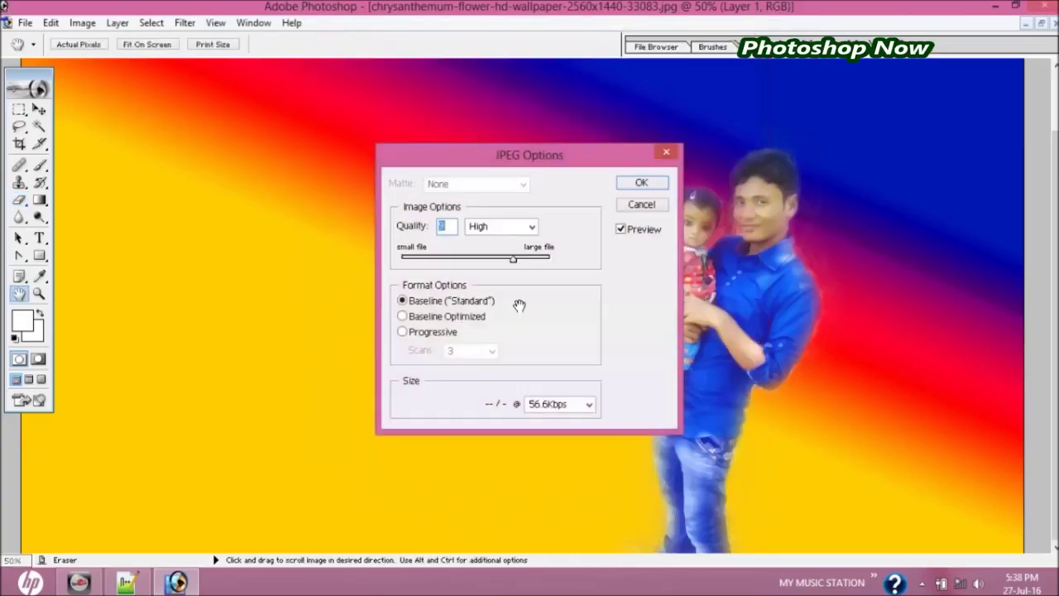
left_click_drag(516, 260, 547, 263)
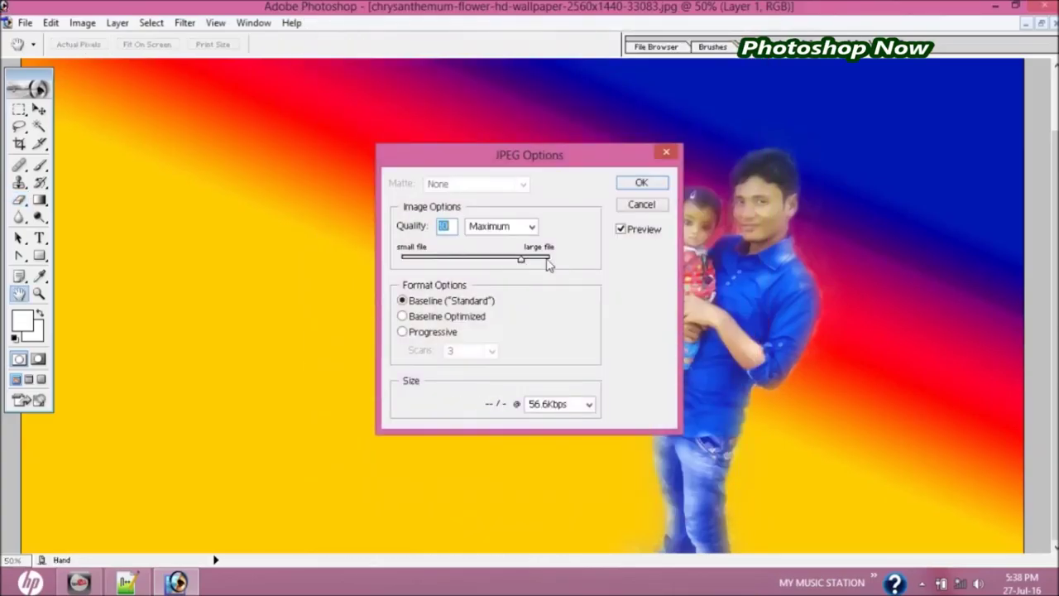
left_click(642, 182)
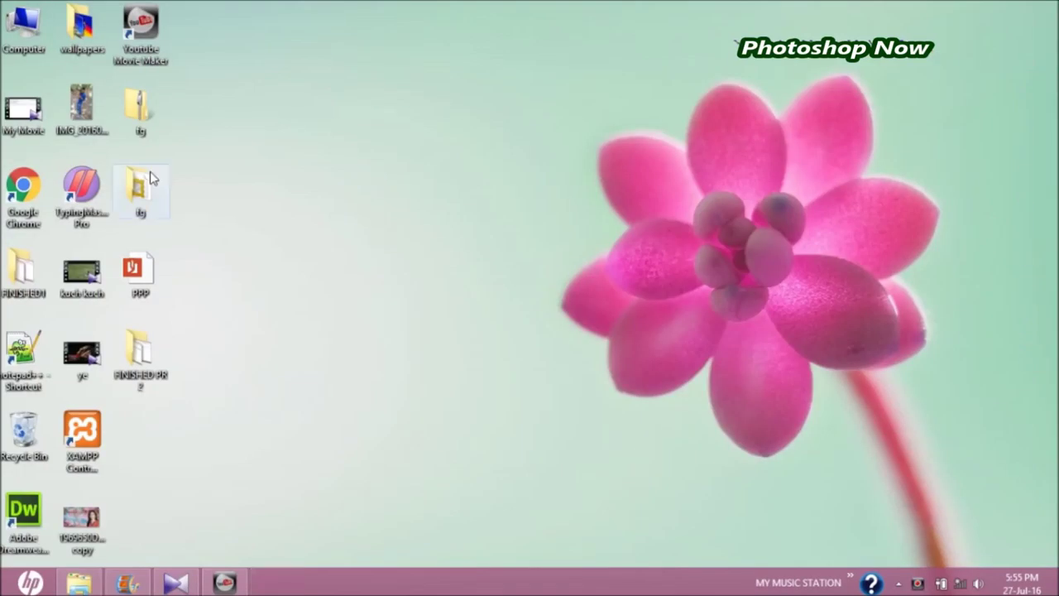
double_click(83, 33)
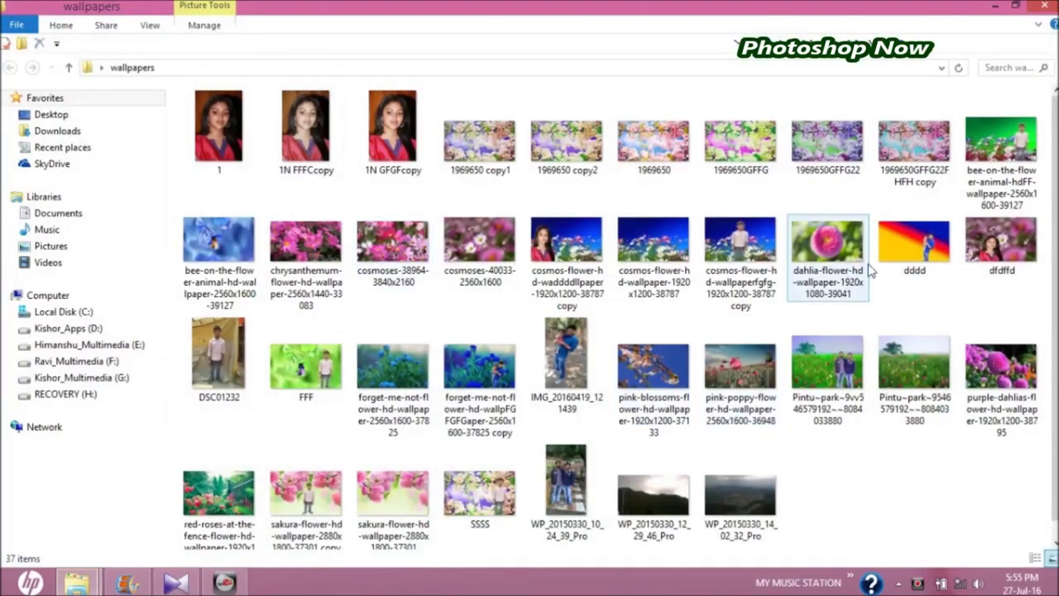
double_click(898, 261)
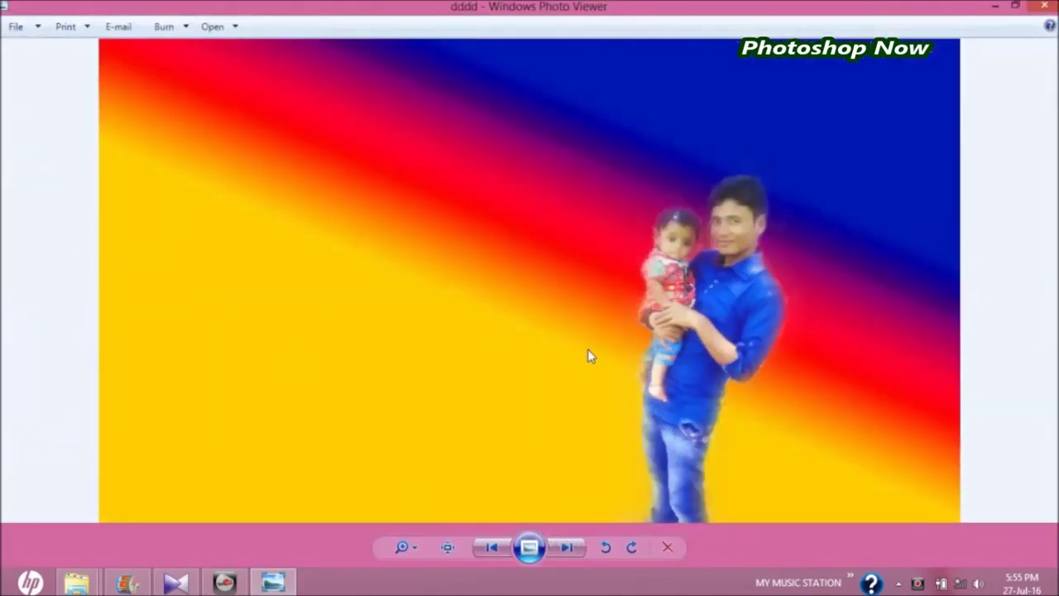
Zoom and pan in Photo Viewer to inspect the man and child, then restore and maximize the window
scroll(589, 358, "up", 2)
scroll(601, 365, "up", 3)
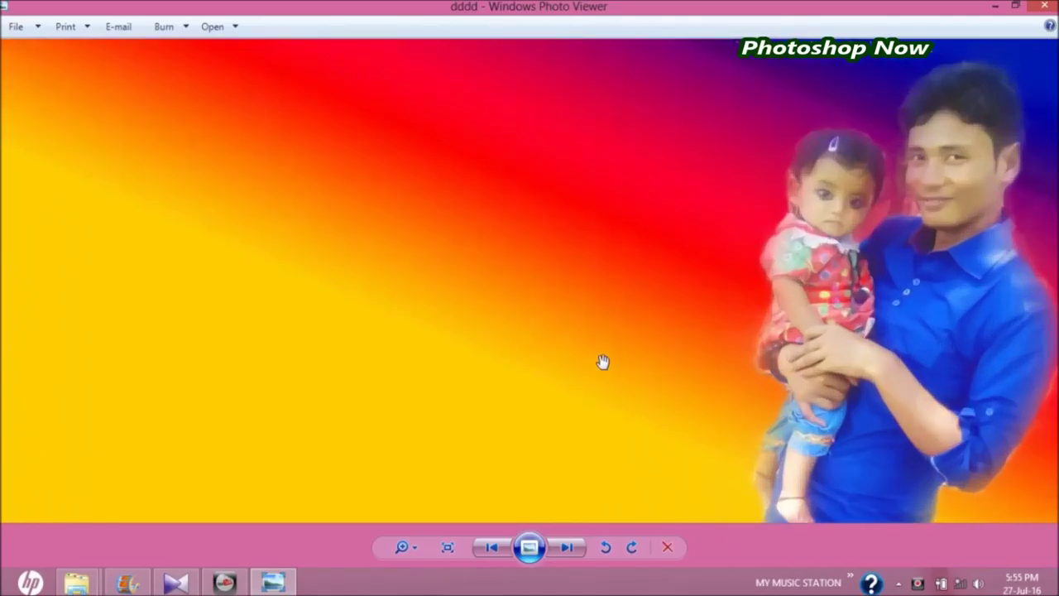
left_click_drag(820, 266, 527, 317)
mouse_move(650, 323)
left_mouse_down()
mouse_move(634, 302)
mouse_move(605, 323)
left_mouse_up()
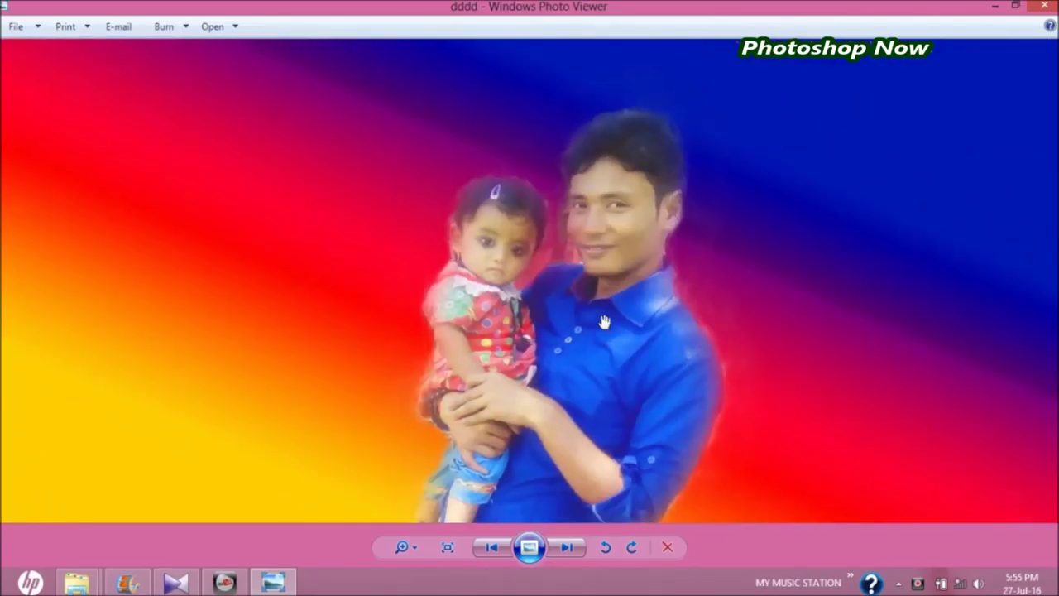
scroll(680, 277, "up", 1)
scroll(703, 275, "up", 1)
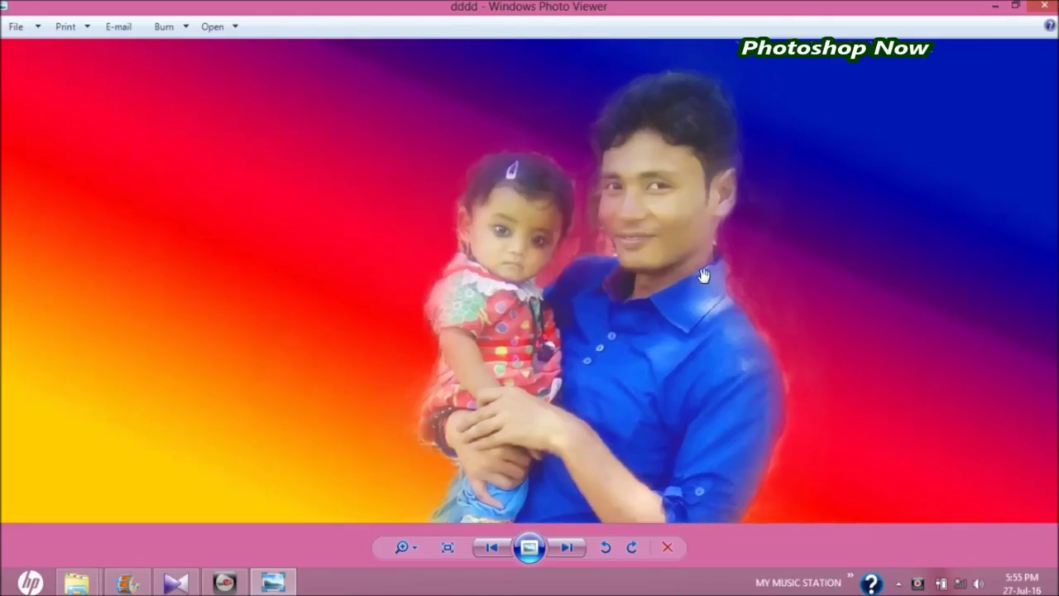
left_click(1015, 6)
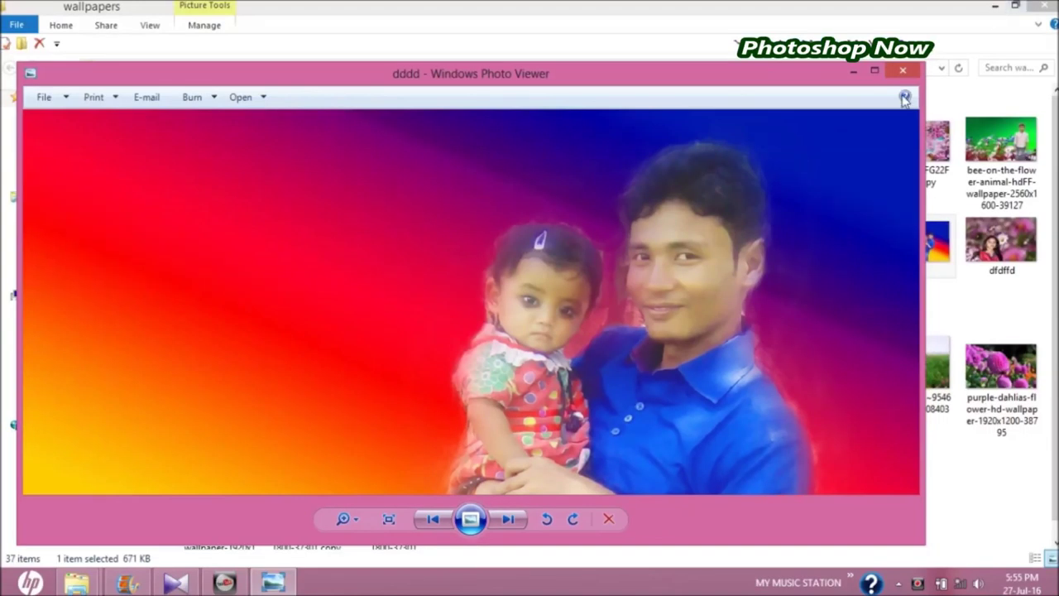
left_click(873, 70)
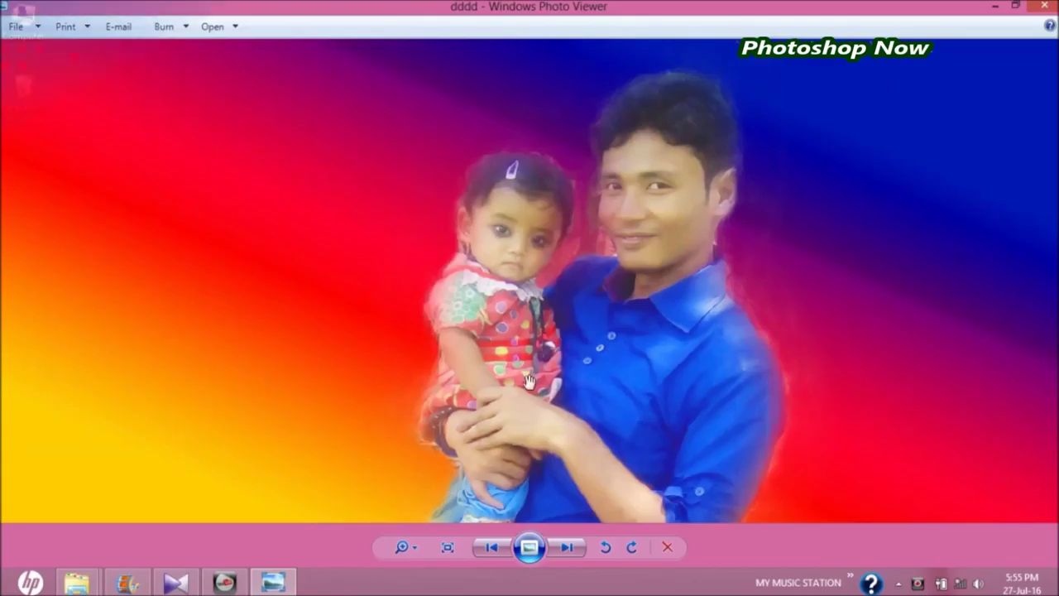